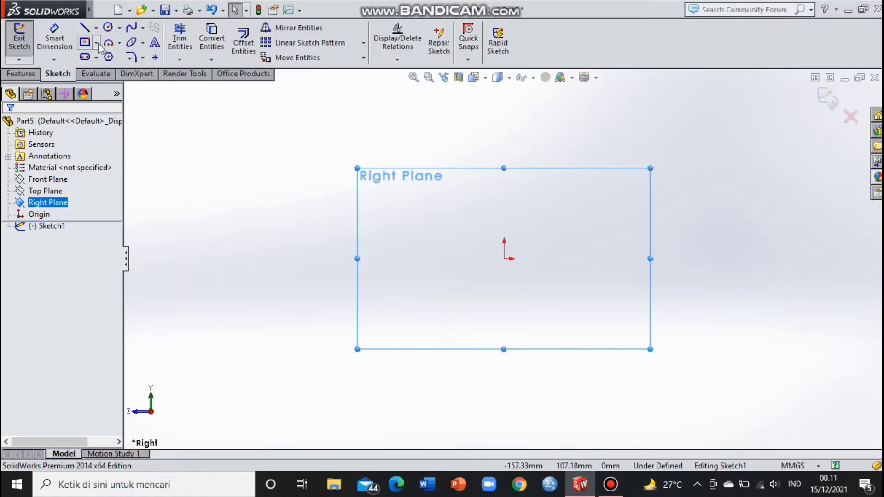
# Pick the Circle tool to begin sketching on the Right Plane.
pyautogui.click(109, 27)
# Draw concentric Ø30 and Ø60 circles centred at the origin.
pyautogui.moveTo(504, 257); pyautogui.dragTo(538, 302)
pyautogui.write('30')
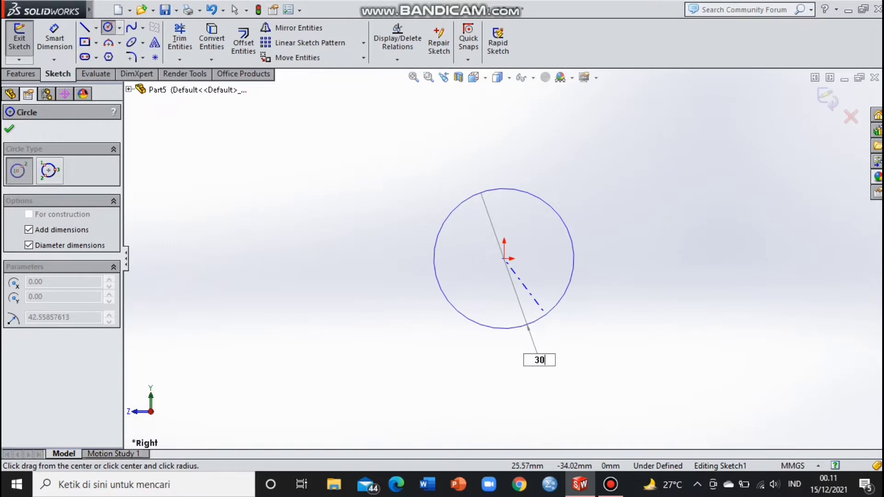
pyautogui.press('Return')
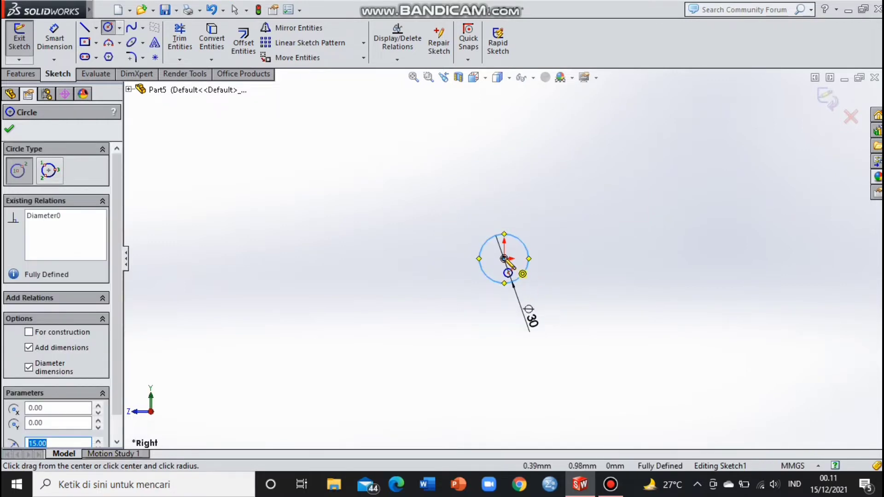
pyautogui.click(504, 259)
pyautogui.write('60')
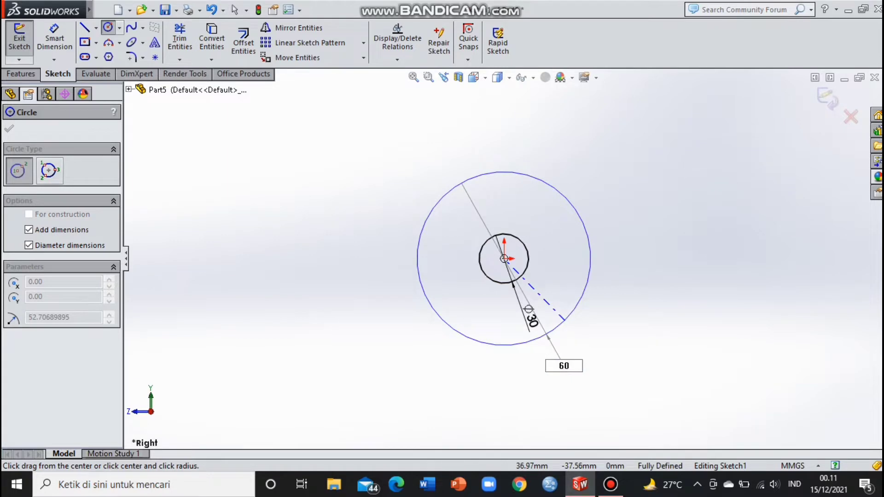
pyautogui.press('Return')
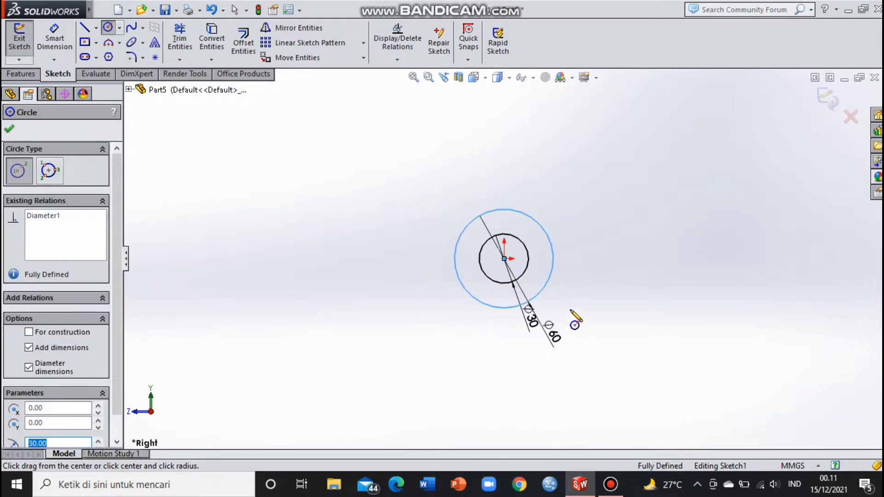
# Zoom to fit and start a horizontal line from the circles' centre.
pyautogui.press('f')
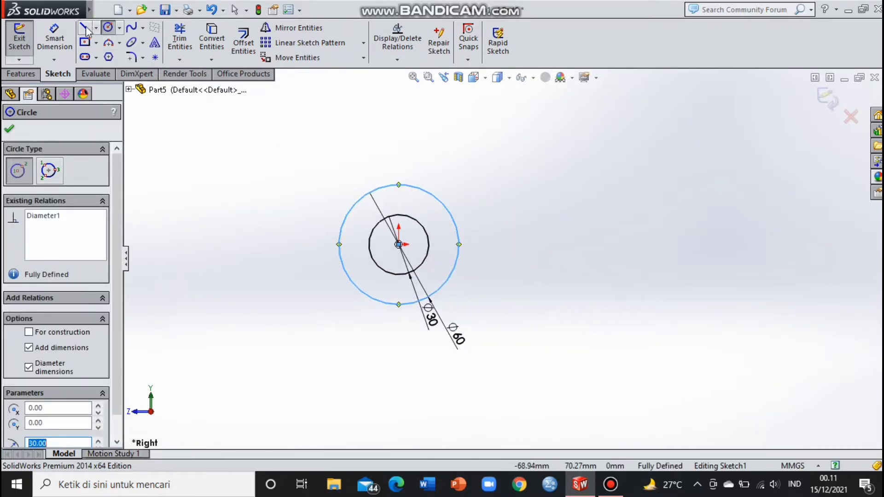
pyautogui.click(85, 29)
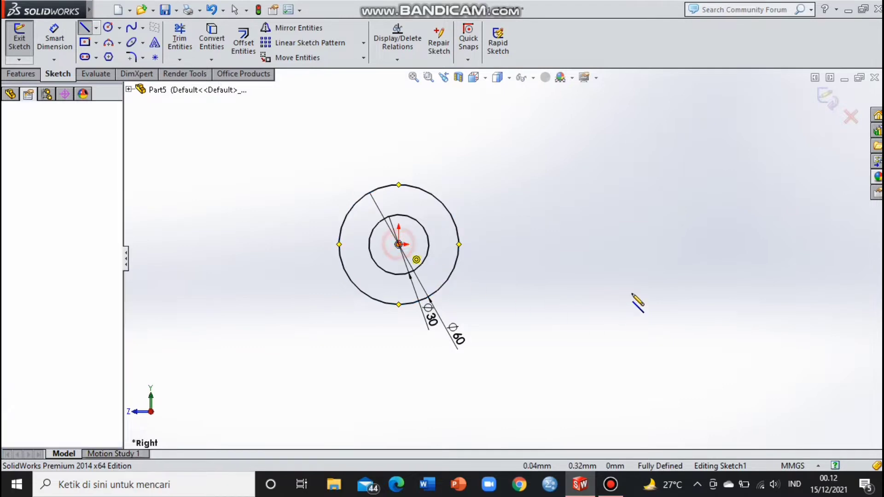
pyautogui.click(398, 244)
pyautogui.write('105')
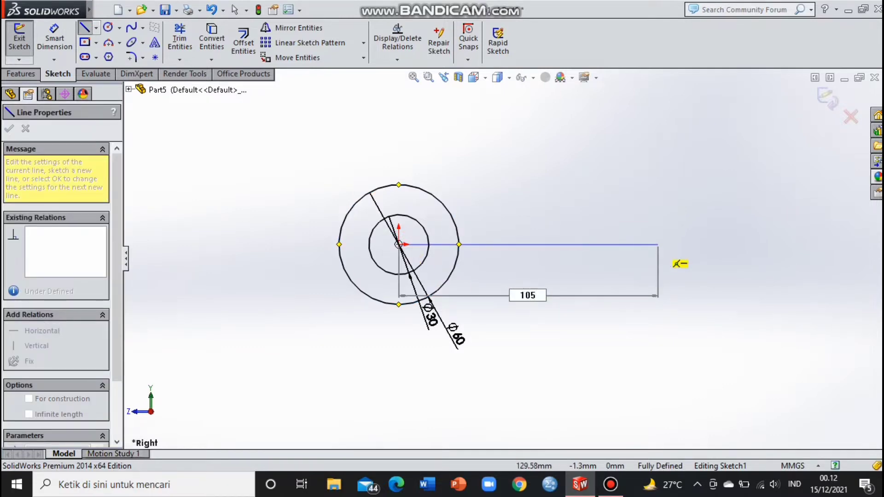
# Finish the horizontal line at 105 mm length.
pyautogui.press('Return')
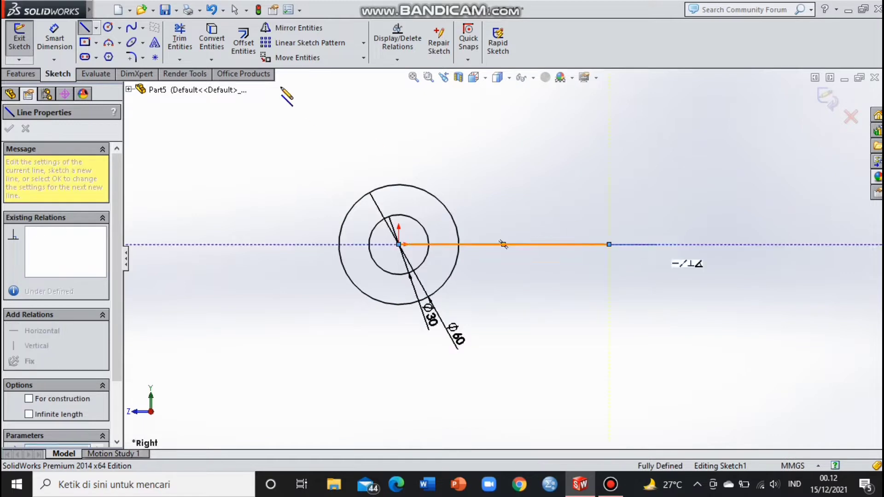
pyautogui.click(503, 244)
pyautogui.press('Escape')
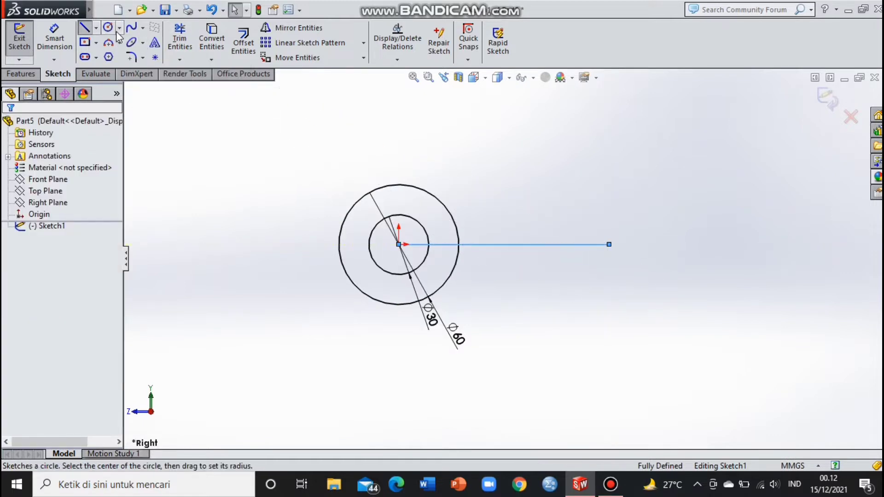
# Draw concentric Ø20 and Ø42 circles at the line's right endpoint.
pyautogui.click(109, 28)
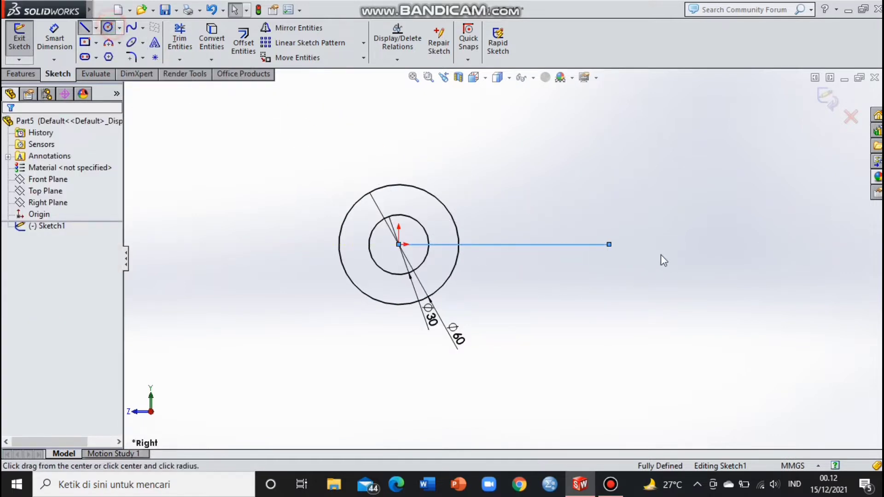
pyautogui.click(609, 244)
pyautogui.write('20')
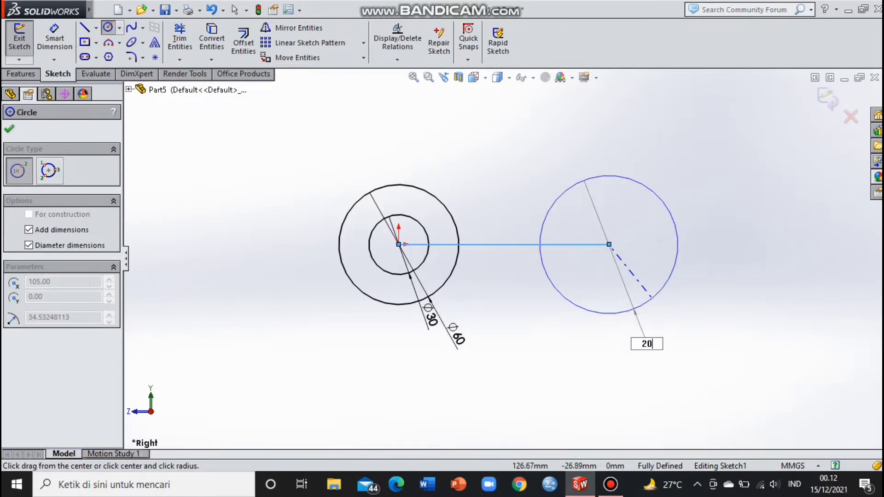
pyautogui.press('Return')
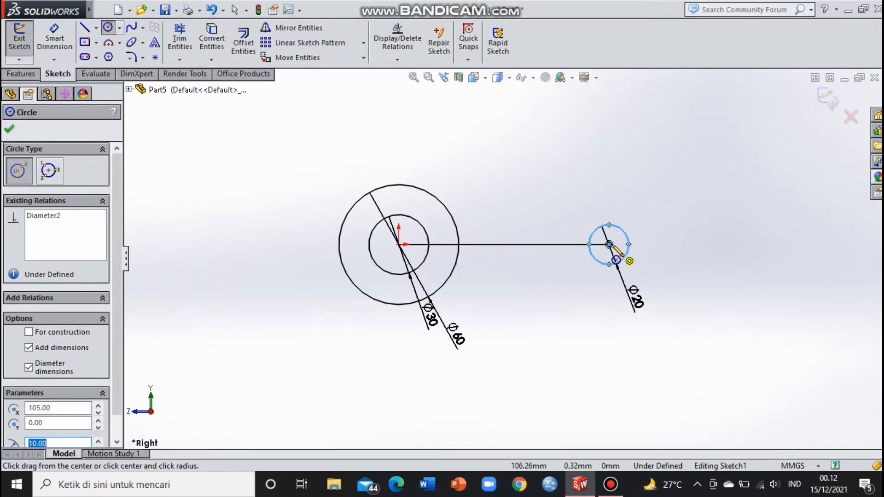
pyautogui.click(609, 244)
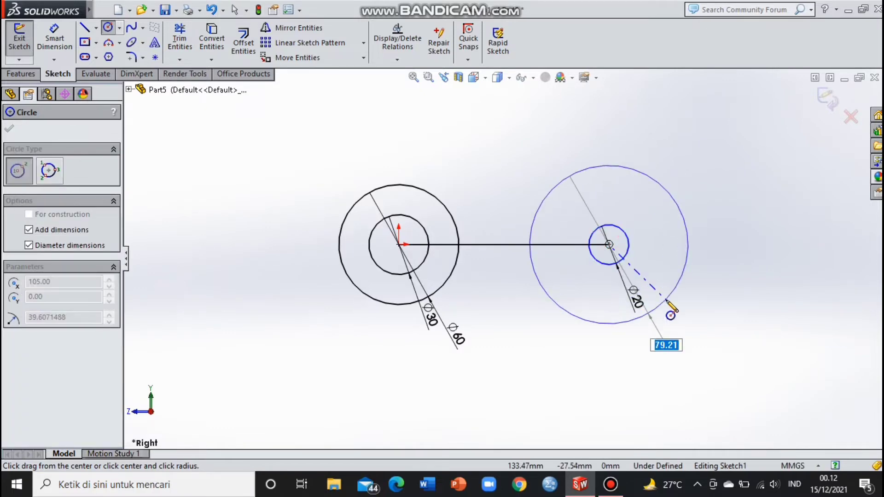
pyautogui.press('Return')
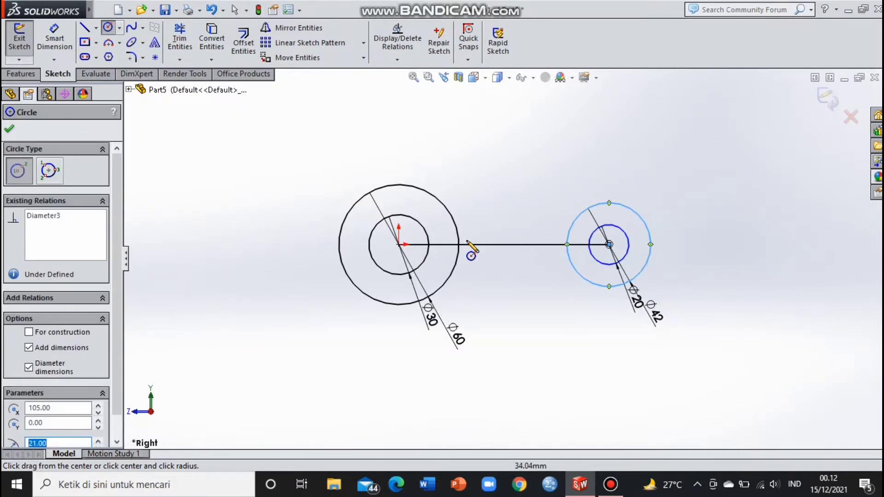
pyautogui.press('Escape')
# Draw a 33 mm vertical line up from the inner circle's bottom point.
pyautogui.scroll(-1, 488, 230)
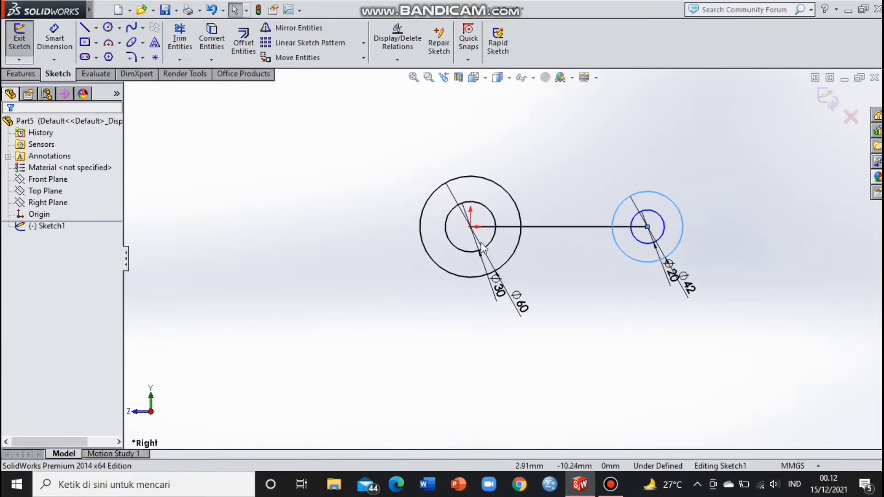
pyautogui.scroll(-3, 497, 228)
pyautogui.scroll(-3, 499, 227)
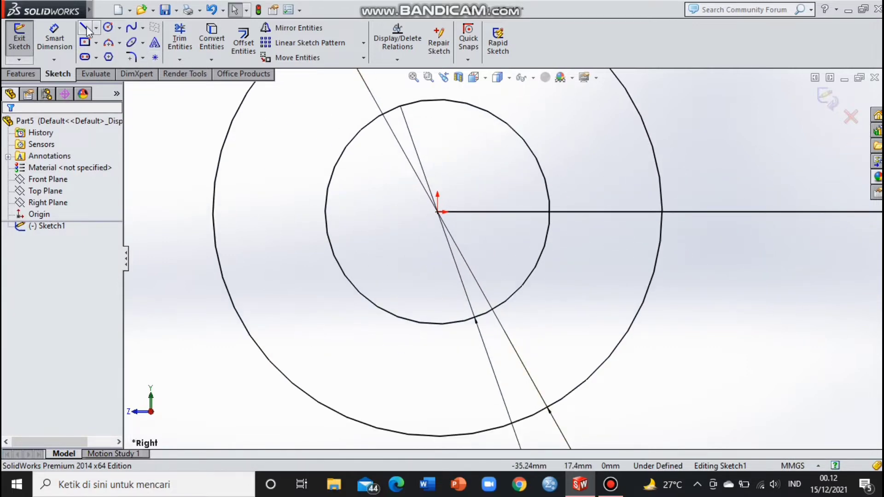
pyautogui.click(438, 323)
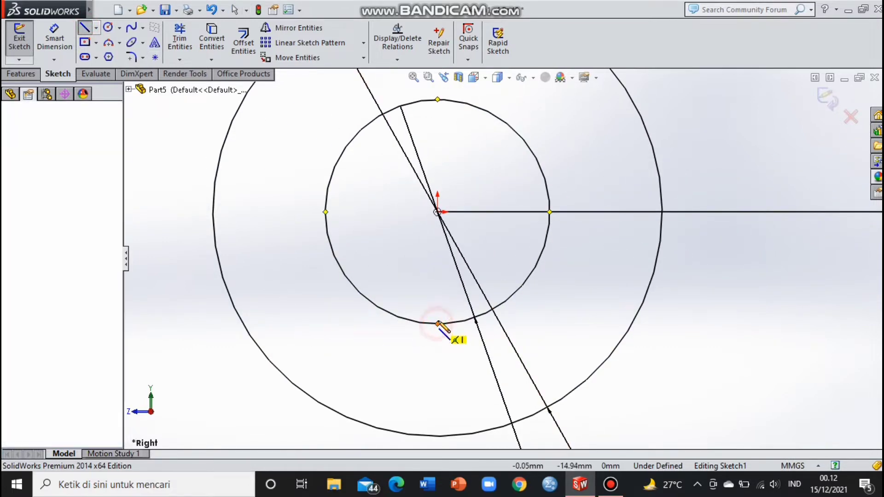
pyautogui.scroll(-2, 450, 326)
pyautogui.scroll(4, 444, 327)
pyautogui.write('33')
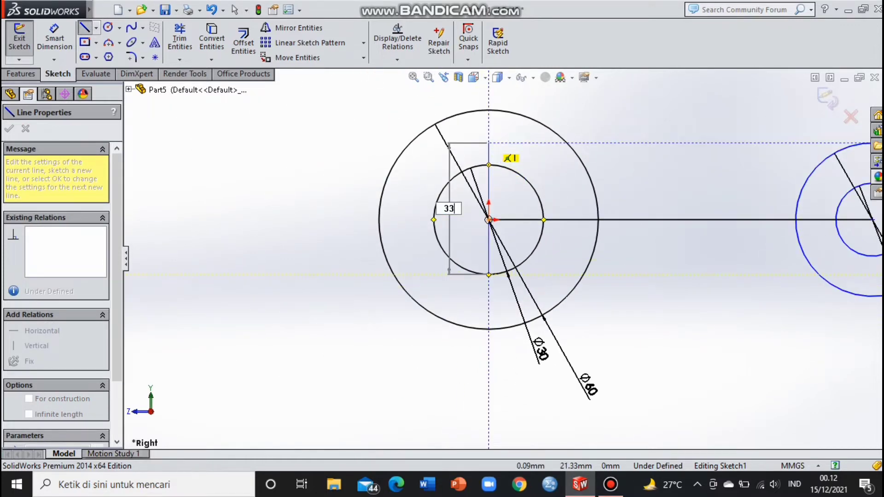
pyautogui.press('Return')
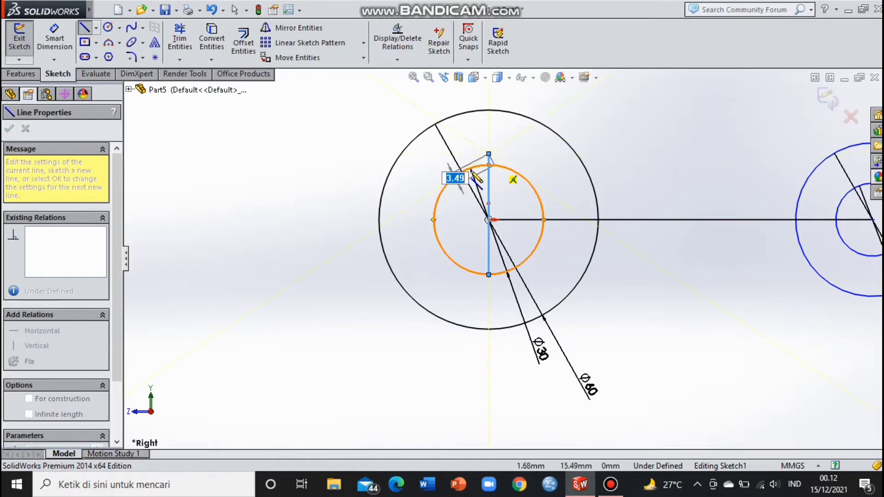
pyautogui.press('Escape')
# Offset the vertical line 4 mm to both sides.
pyautogui.click(244, 46)
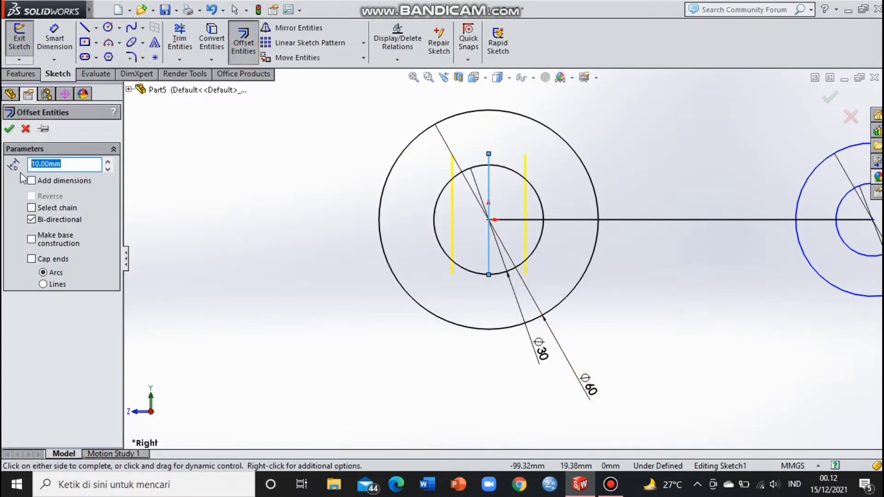
pyautogui.write('4')
pyautogui.press('Return')
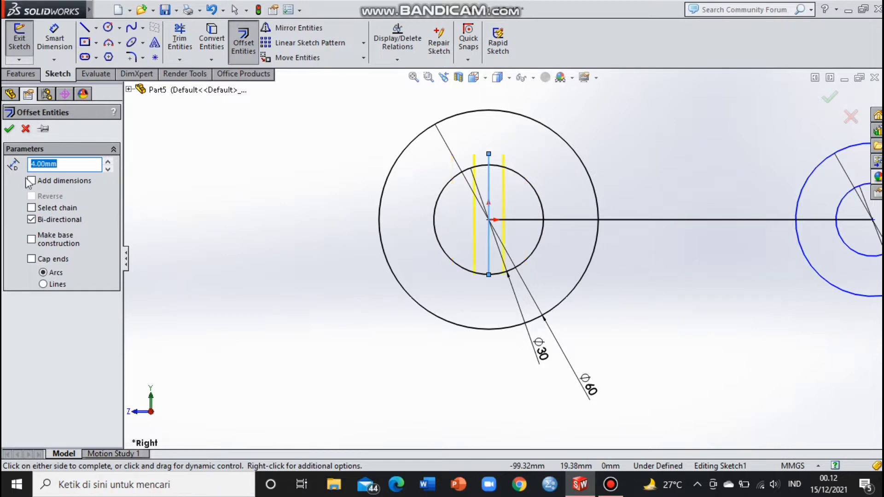
pyautogui.click(32, 219)
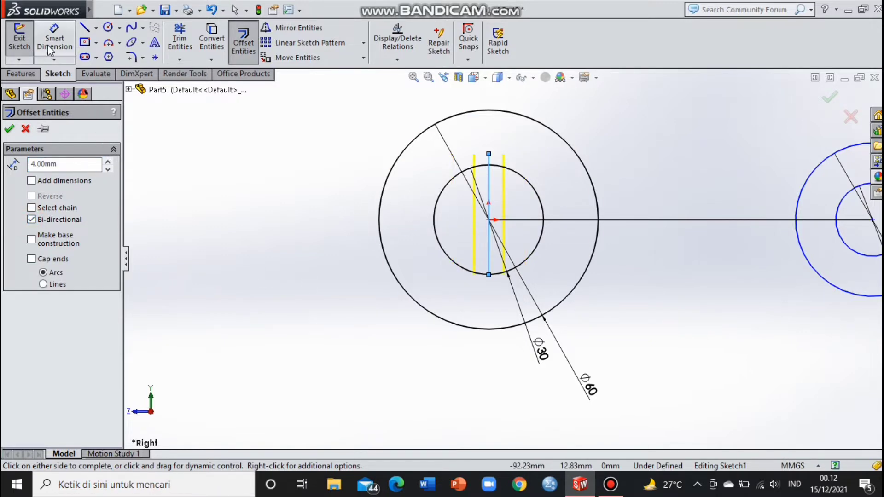
pyautogui.click(10, 129)
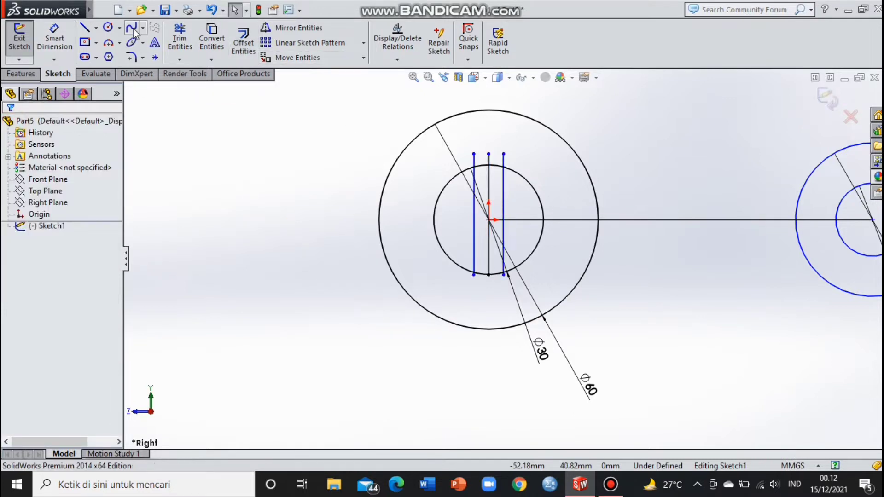
# Join the tops of the two offset lines with a short line.
pyautogui.press('l')
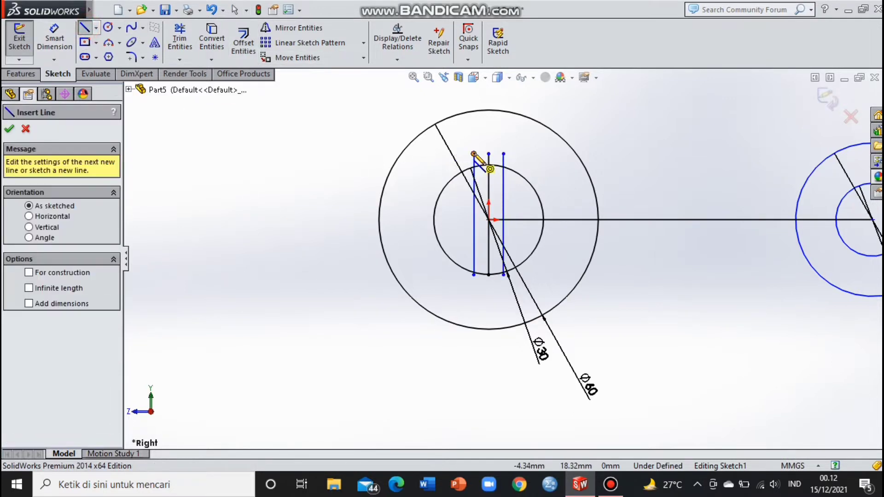
pyautogui.moveTo(488, 168); pyautogui.dragTo(504, 153)
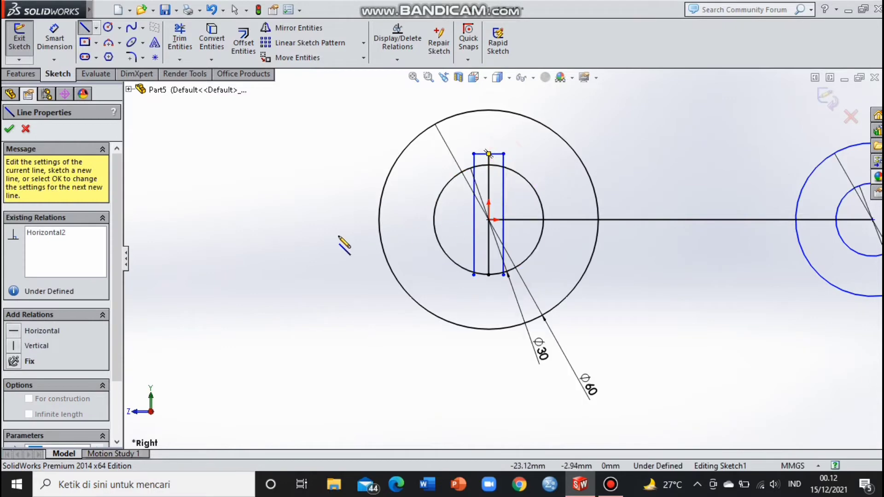
pyautogui.click(9, 129)
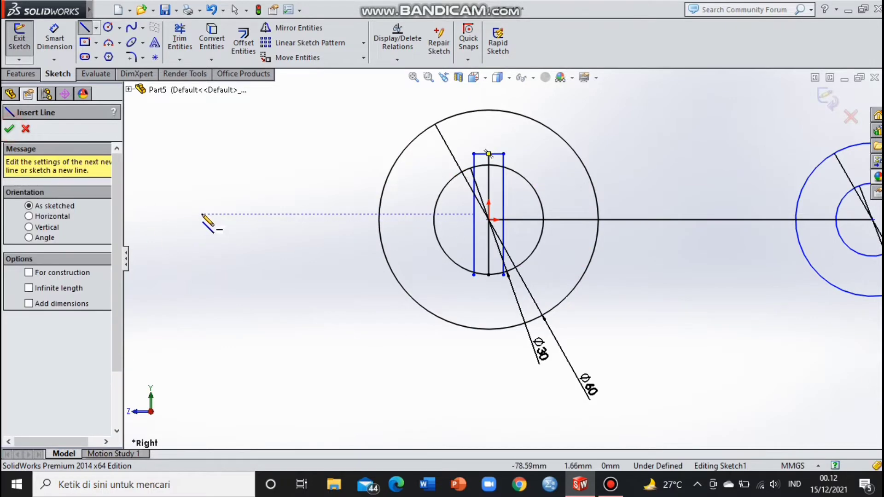
pyautogui.press('Escape')
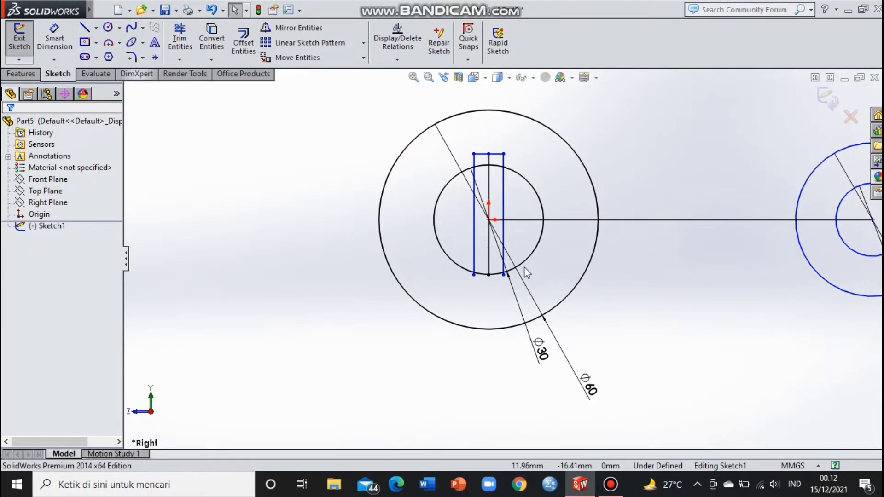
pyautogui.scroll(-1, 524, 268)
pyautogui.scroll(1, 520, 238)
pyautogui.scroll(2, 509, 183)
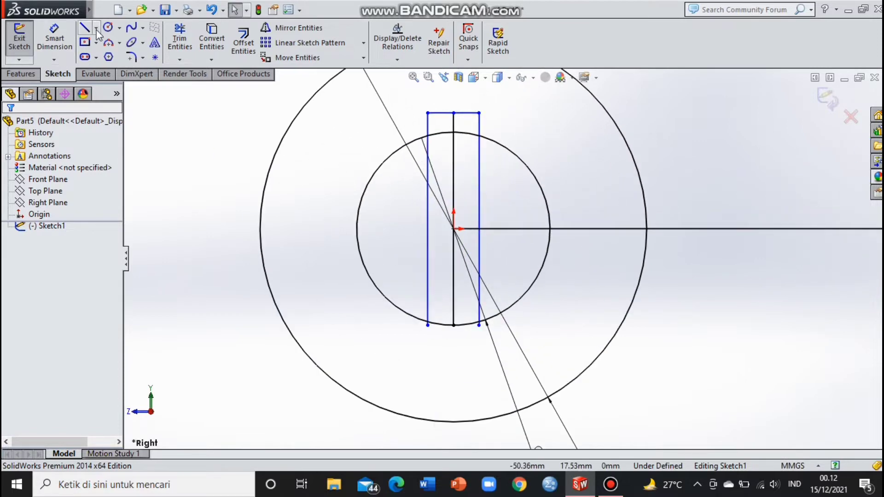
pyautogui.click(180, 36)
pyautogui.scroll(2, 506, 177)
# Trim the arc pieces and lower line stubs inside the keyway.
pyautogui.scroll(3, 432, 143)
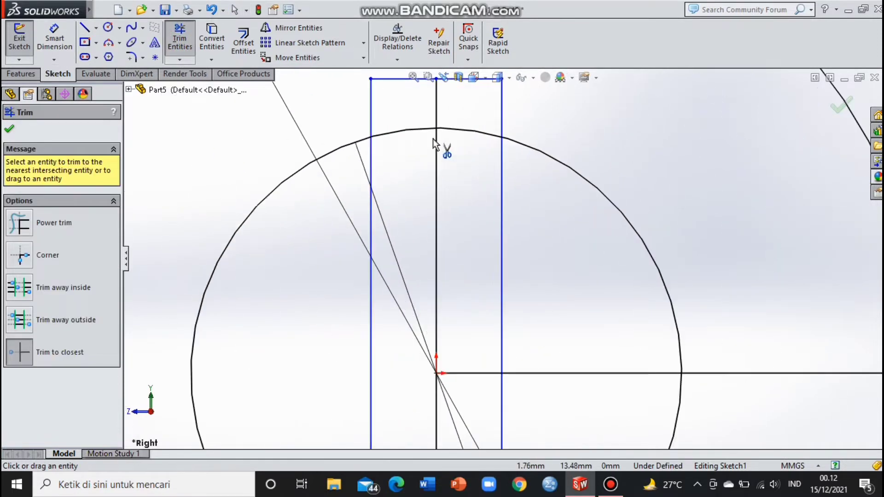
pyautogui.click(404, 130)
pyautogui.click(476, 131)
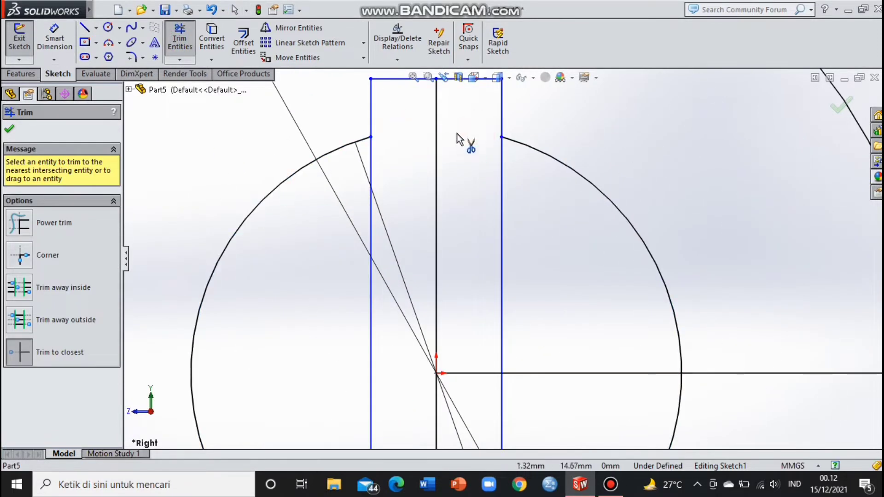
pyautogui.click(371, 164)
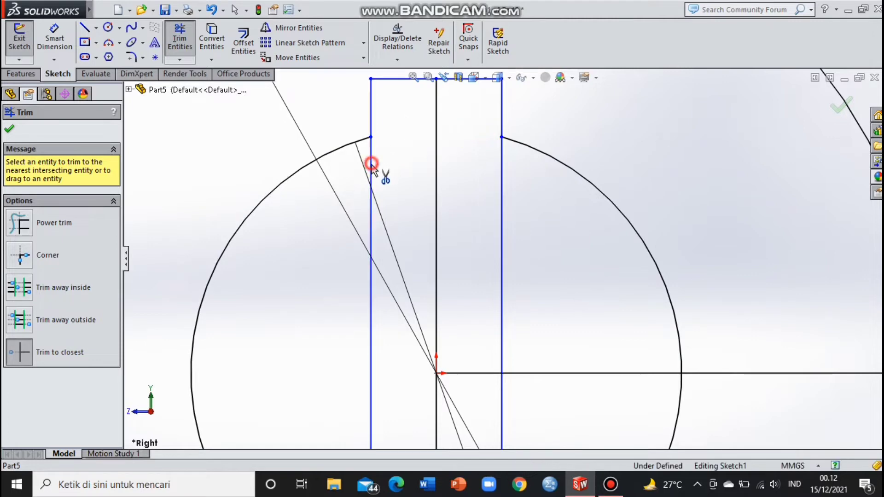
pyautogui.click(501, 161)
pyautogui.press('Escape')
# Delete the vertical centre line and the vertical line below the origin.
pyautogui.click(435, 152)
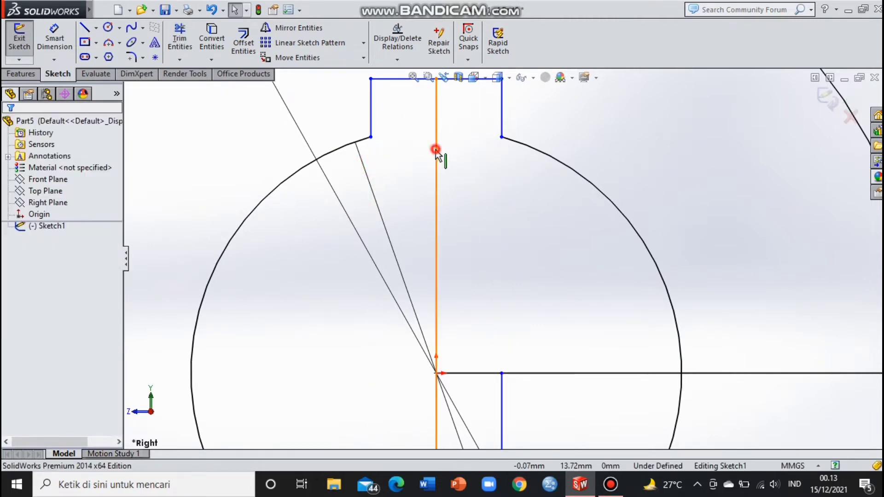
pyautogui.press('Delete')
pyautogui.scroll(-2, 483, 203)
pyautogui.scroll(3, 482, 204)
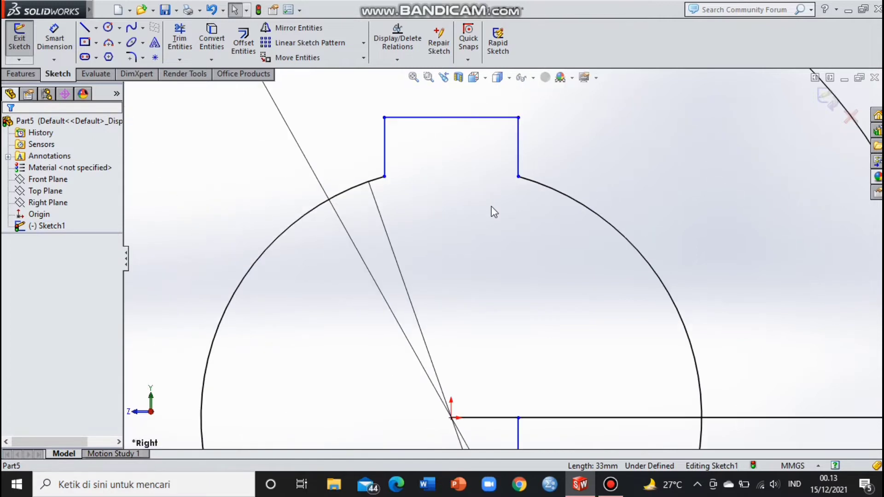
pyautogui.scroll(2, 500, 216)
pyautogui.scroll(3, 500, 216)
pyautogui.scroll(-3, 523, 271)
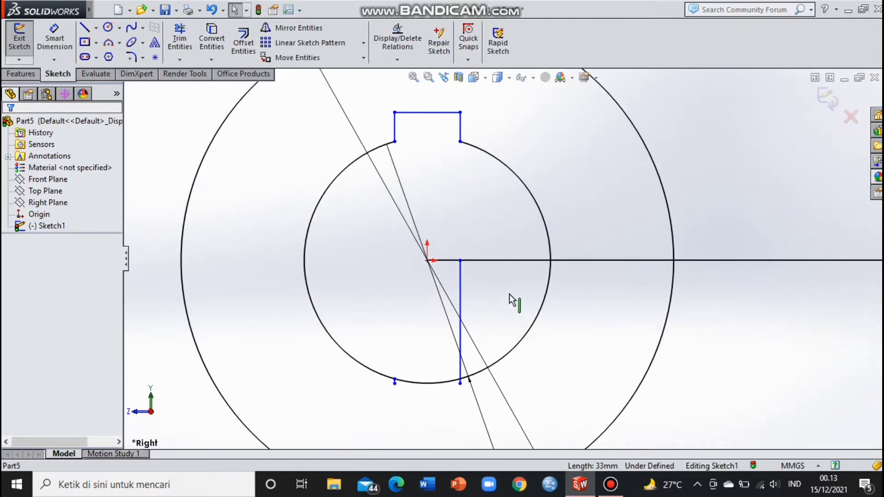
pyautogui.click(461, 297)
pyautogui.press('Delete')
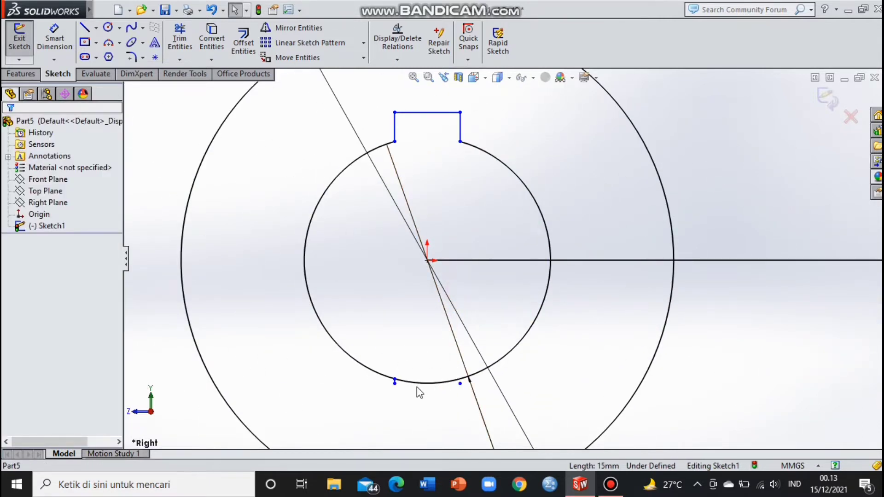
# Delete the short leftover line on the Ø30 circle.
pyautogui.scroll(2, 395, 382)
pyautogui.scroll(-4, 519, 253)
pyautogui.scroll(-2, 557, 208)
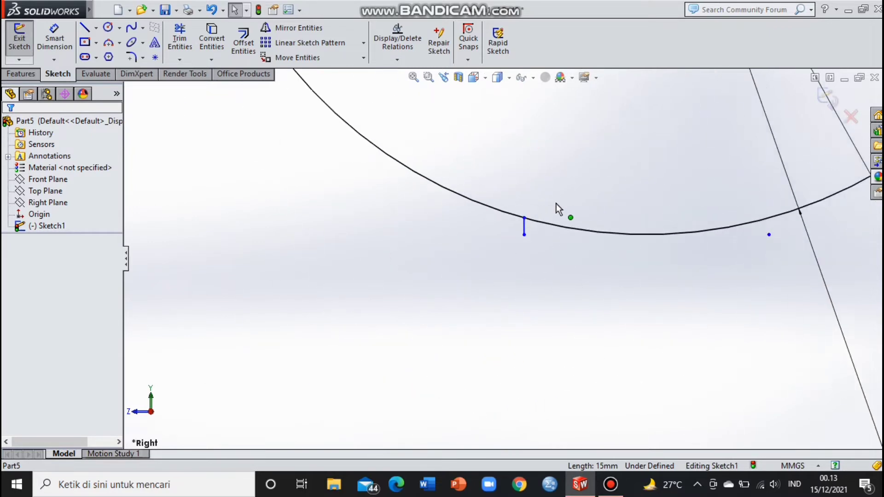
pyautogui.scroll(-1, 556, 203)
pyautogui.click(515, 236)
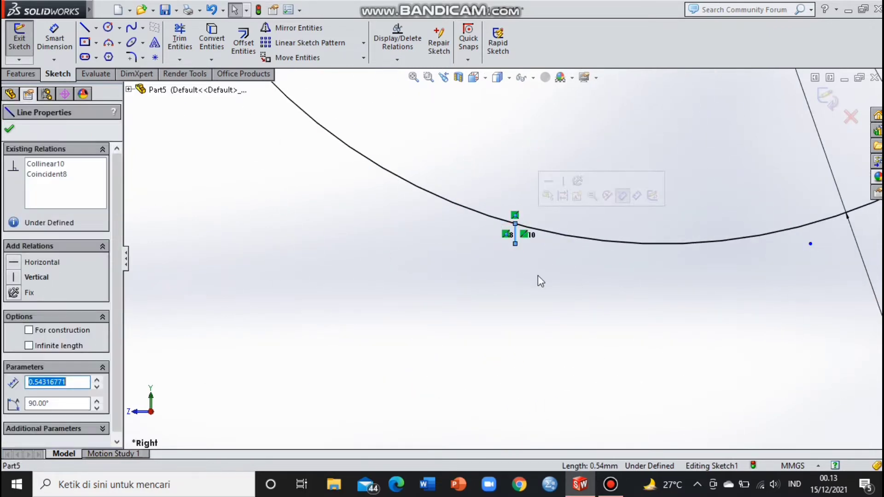
pyautogui.press('Delete')
pyautogui.scroll(1, 502, 265)
pyautogui.scroll(2, 506, 269)
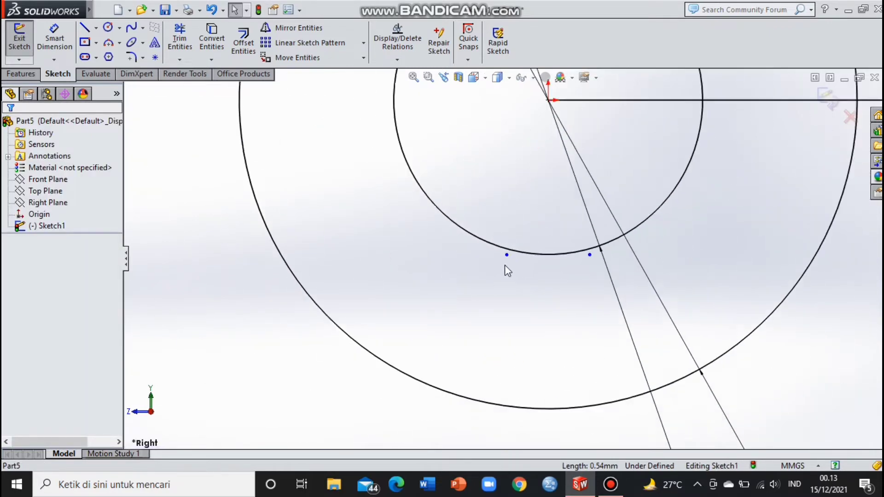
pyautogui.scroll(5, 506, 269)
pyautogui.scroll(1, 538, 233)
pyautogui.scroll(1, 598, 244)
pyautogui.scroll(-1, 644, 253)
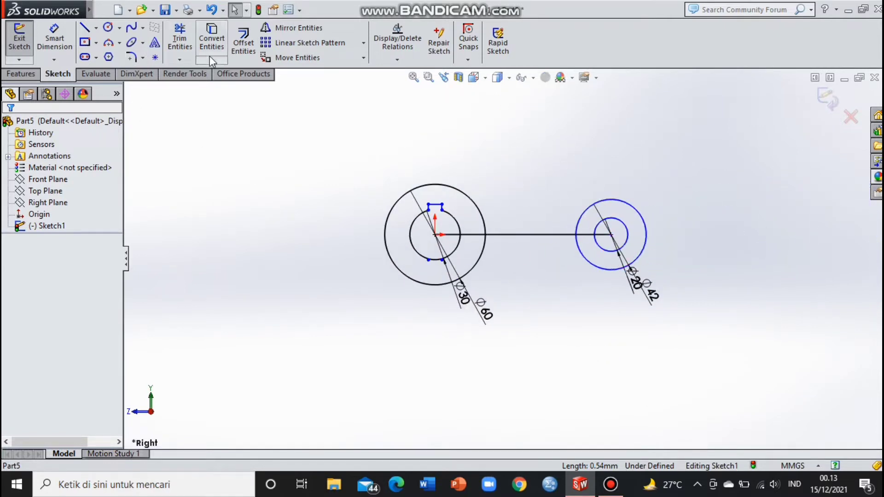
# Draw a three-point arc joining the undersides of the Ø60 and Ø42 circles.
pyautogui.click(122, 43)
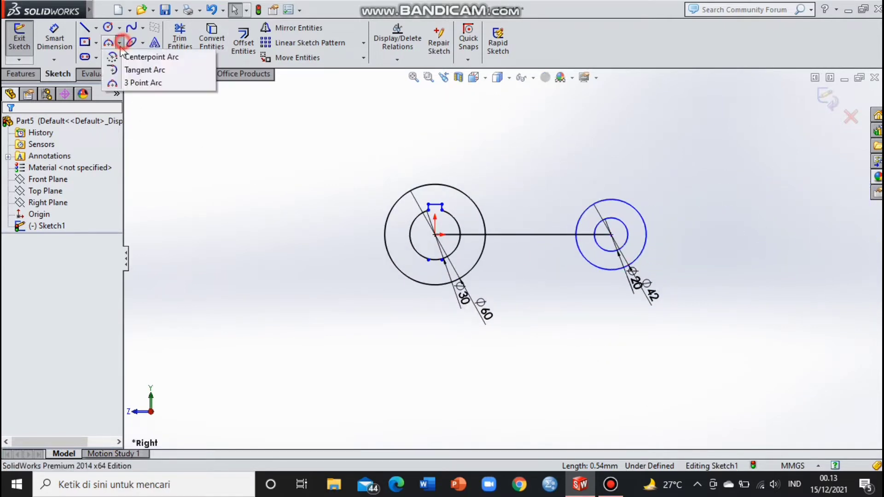
pyautogui.click(137, 88)
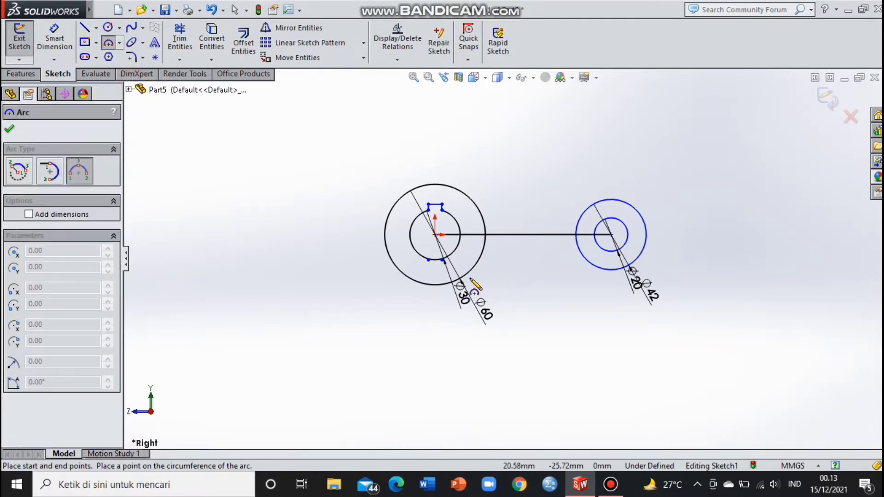
pyautogui.scroll(-2, 469, 278)
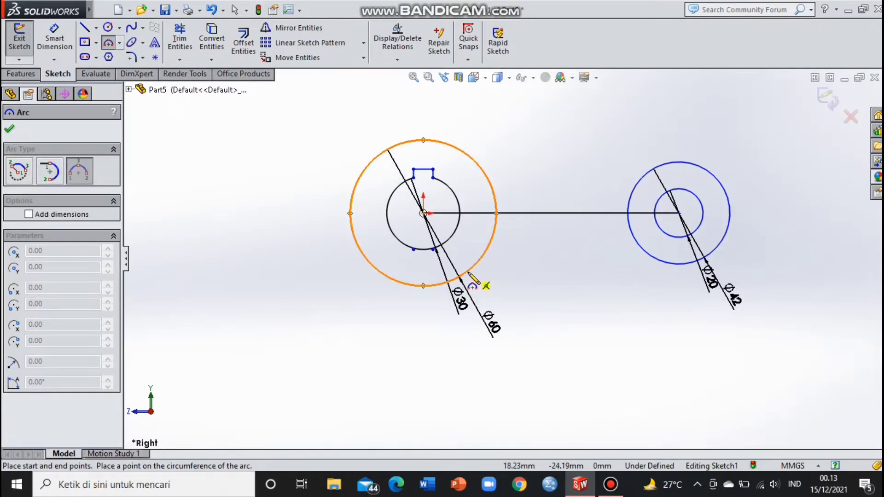
pyautogui.click(463, 275)
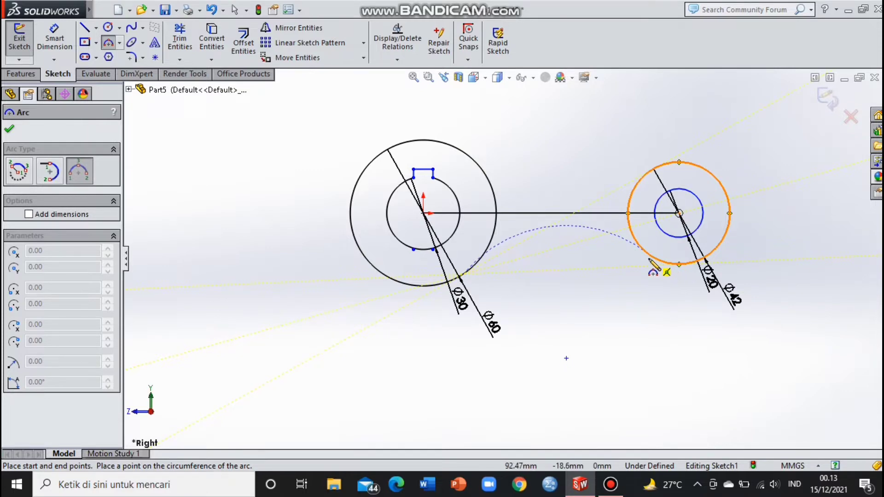
pyautogui.click(649, 259)
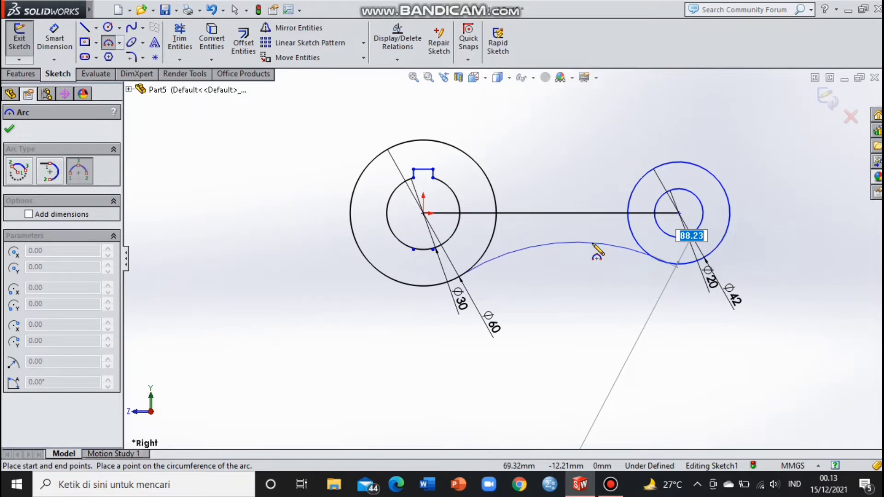
pyautogui.click(594, 249)
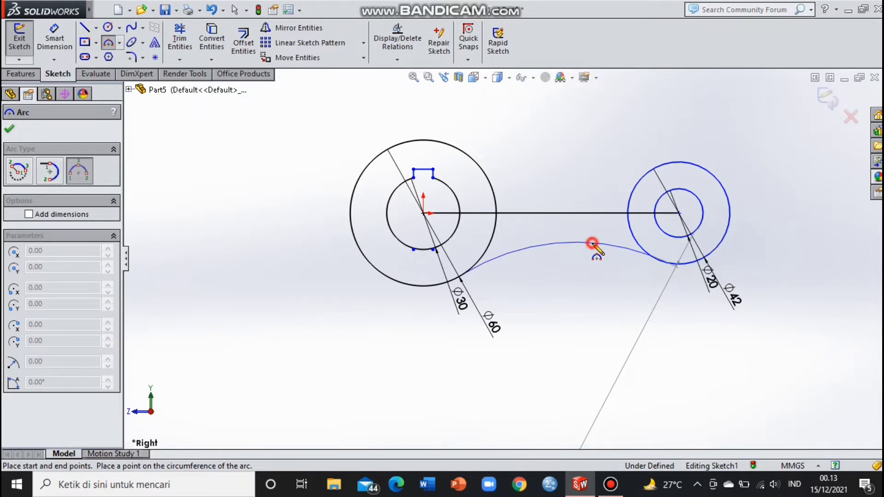
# Dimension the lower arc's radius to 60 mm.
pyautogui.click(69, 41)
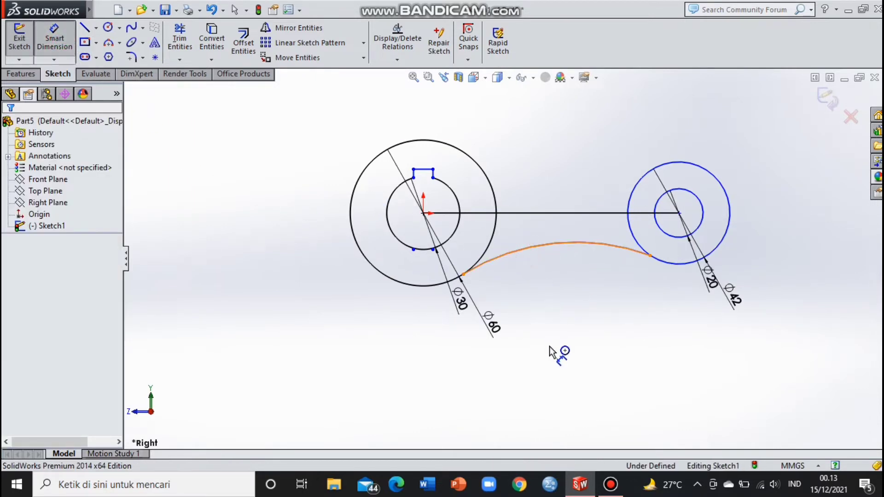
pyautogui.click(541, 246)
pyautogui.click(558, 350)
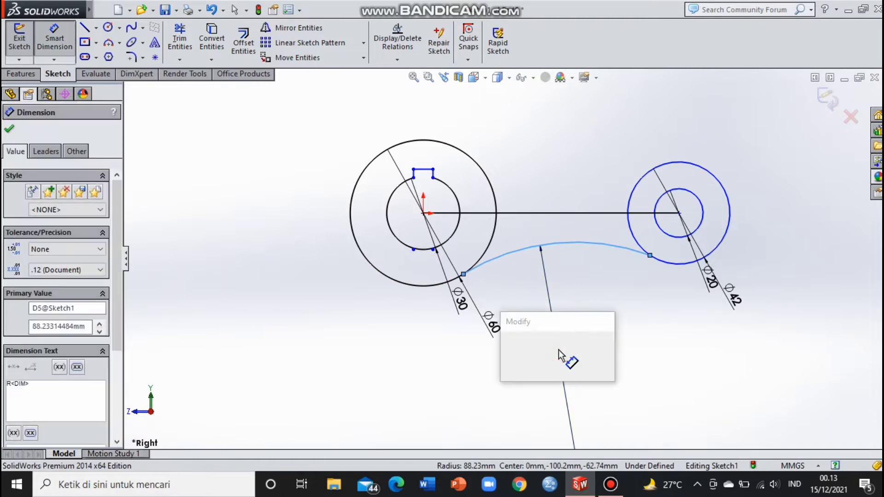
pyautogui.write('60')
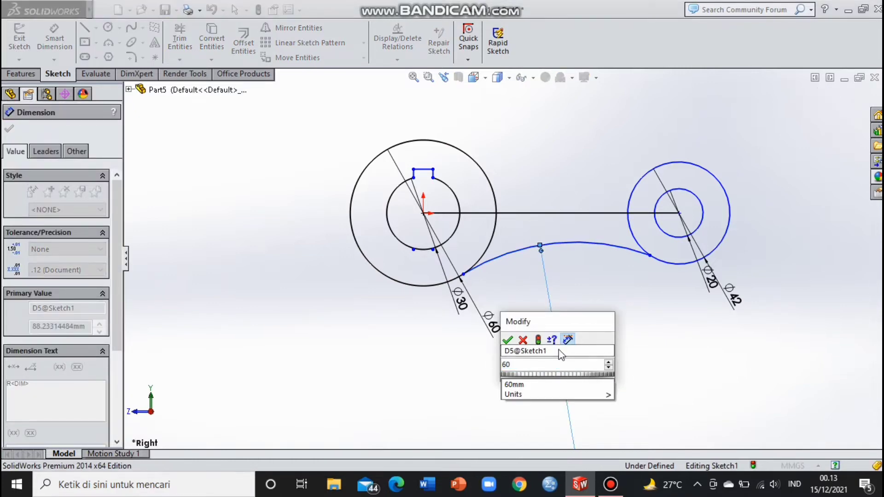
pyautogui.press('Return')
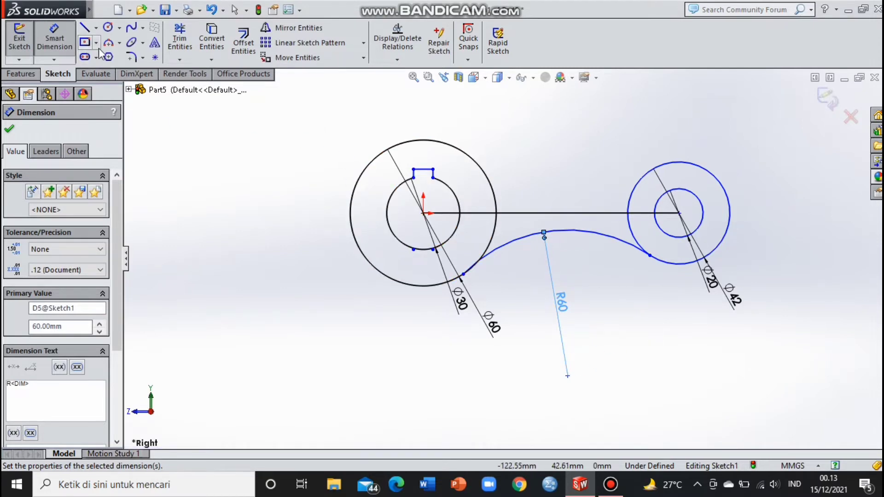
pyautogui.click(120, 43)
# Draw a three-point arc across the tops of the Ø60 and Ø42 circles.
pyautogui.click(134, 82)
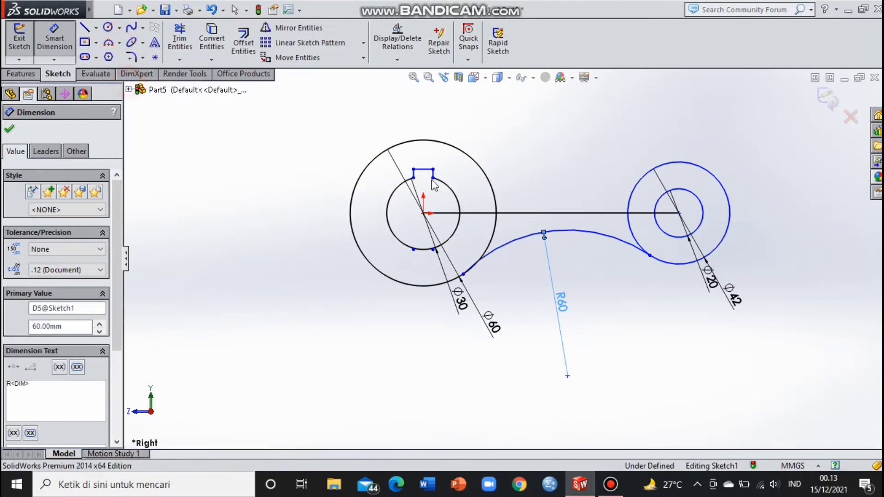
pyautogui.click(405, 142)
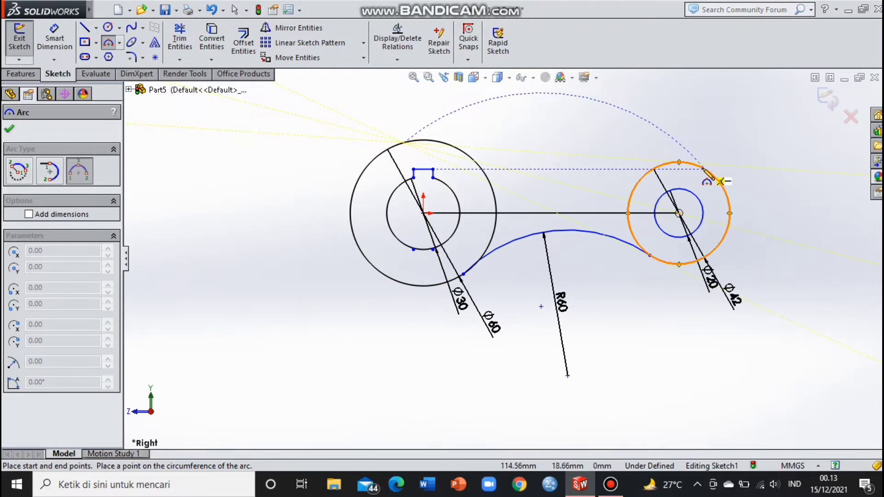
pyautogui.click(700, 166)
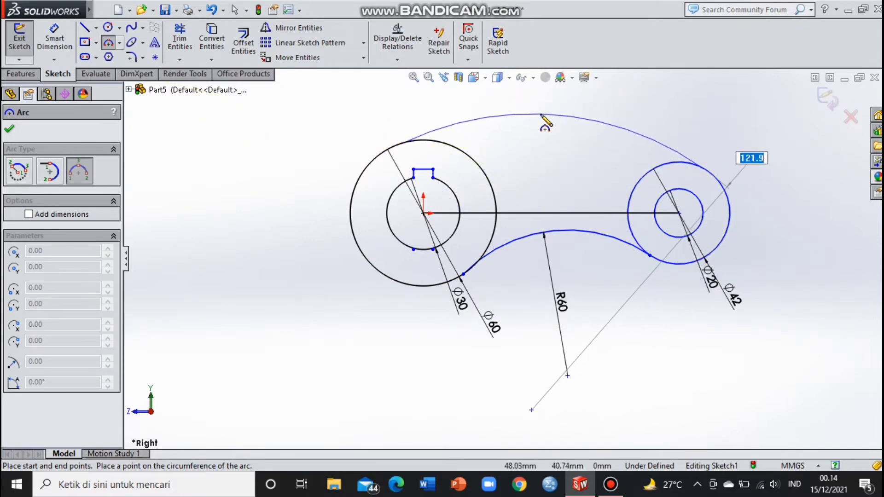
pyautogui.click(540, 114)
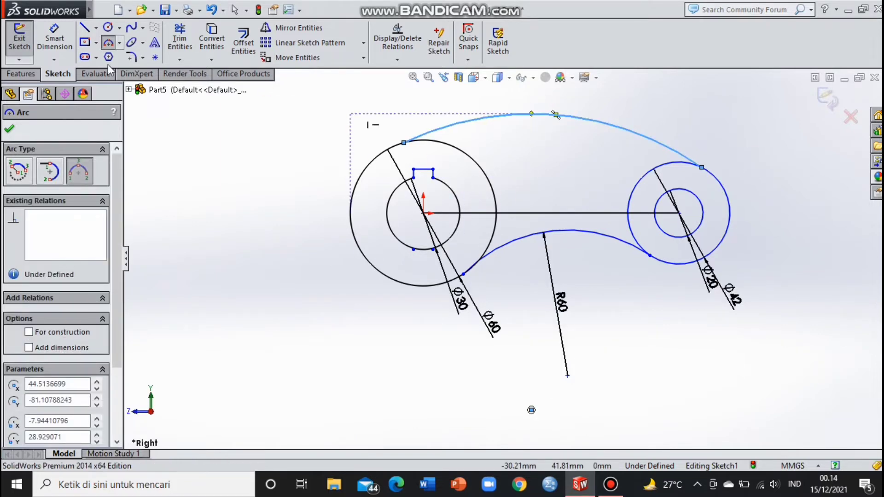
# Dimension the upper arc's radius to 115 mm.
pyautogui.click(54, 39)
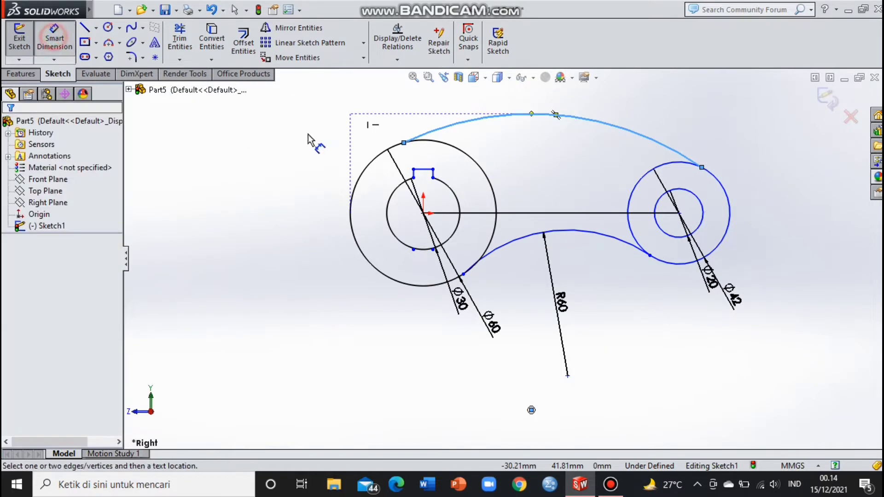
pyautogui.click(523, 114)
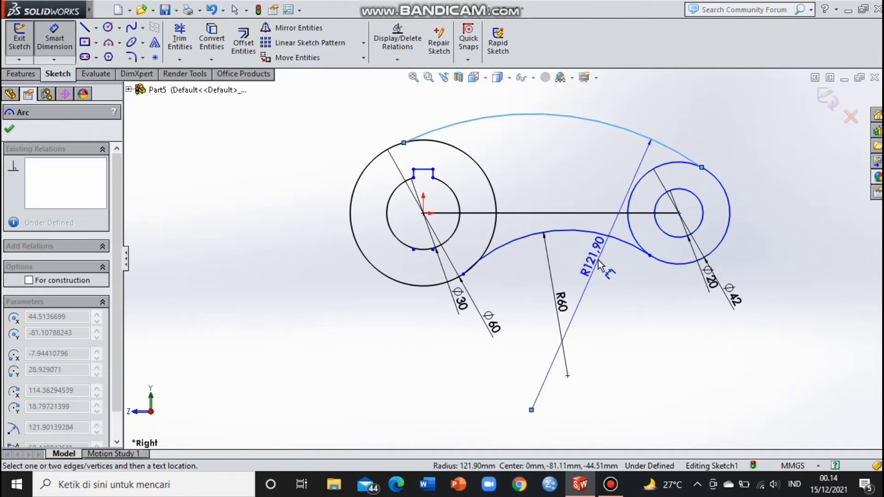
pyautogui.click(587, 261)
pyautogui.write('115')
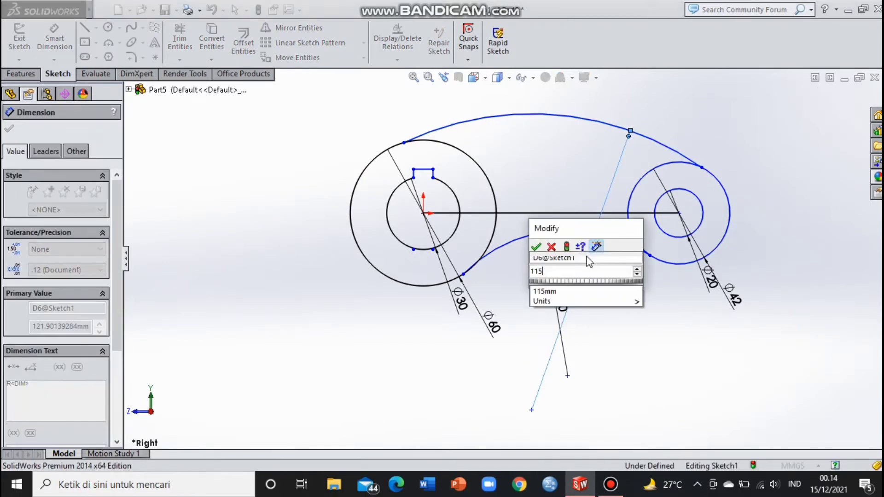
pyautogui.press('Return')
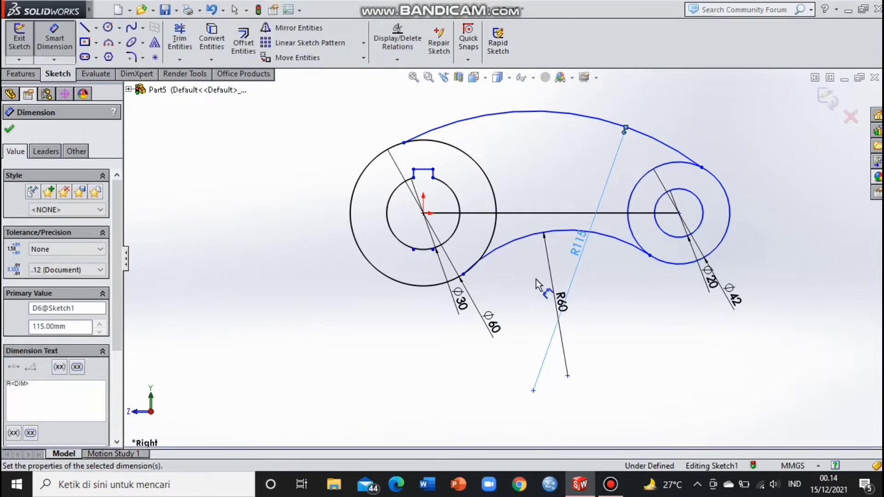
pyautogui.click(548, 317)
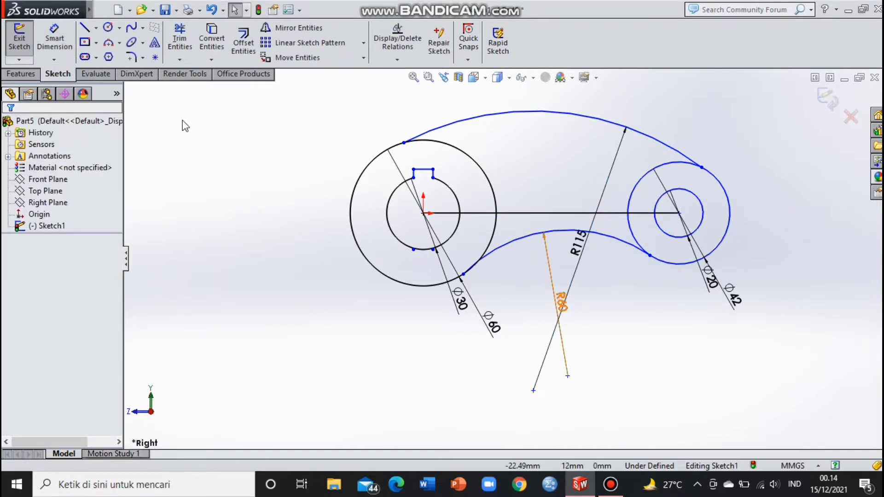
# Offset the upper R115 arc 8 mm inward on one side.
pyautogui.click(244, 43)
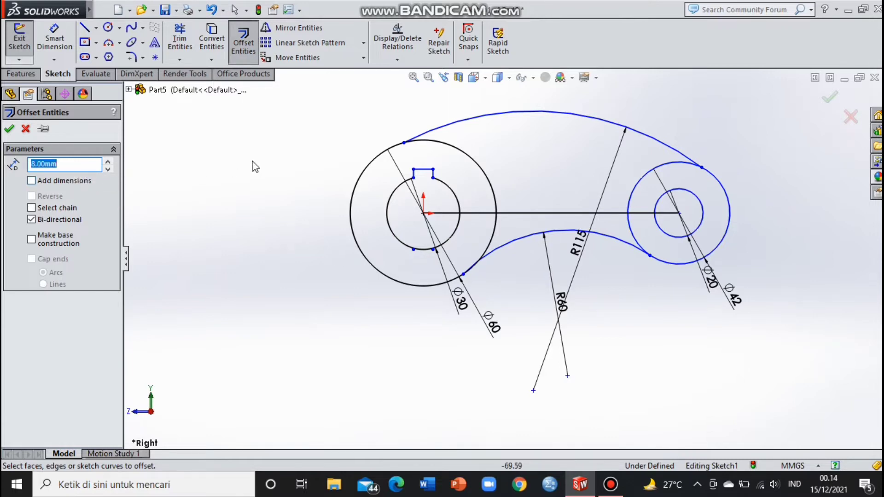
pyautogui.click(31, 219)
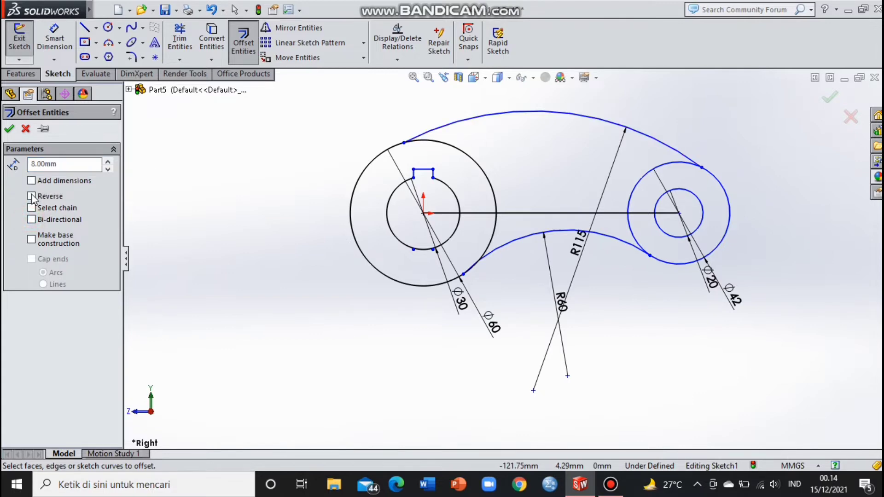
pyautogui.click(500, 114)
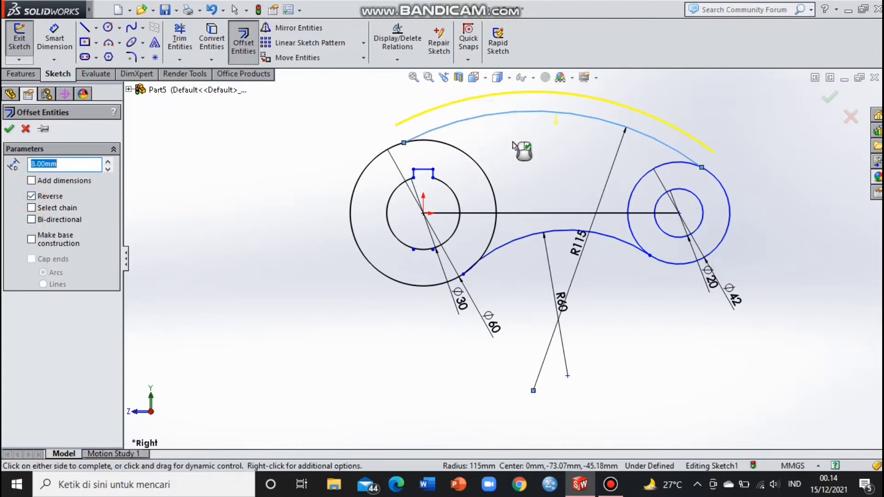
pyautogui.click(31, 196)
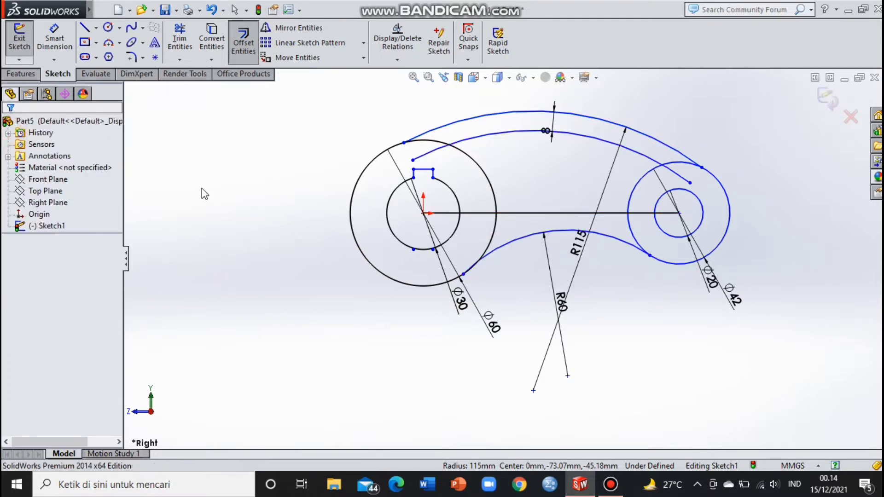
# Offset the lower R60 arc 8 mm inward.
pyautogui.click(243, 42)
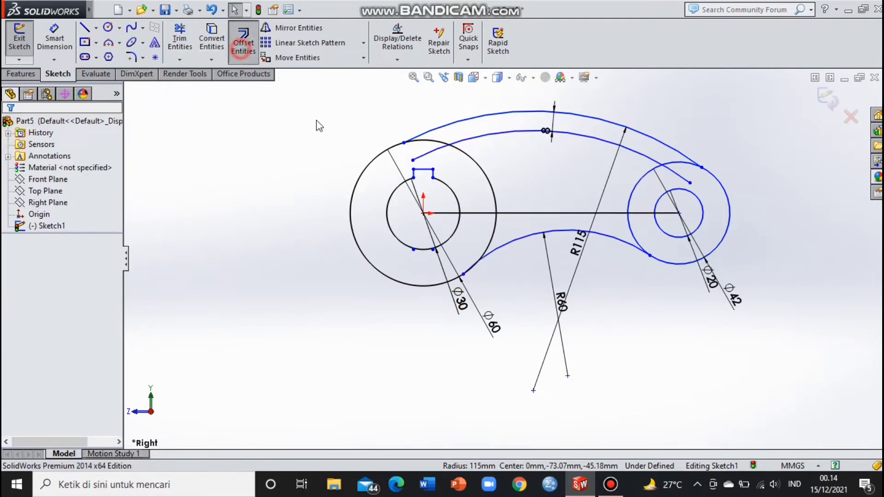
pyautogui.click(551, 237)
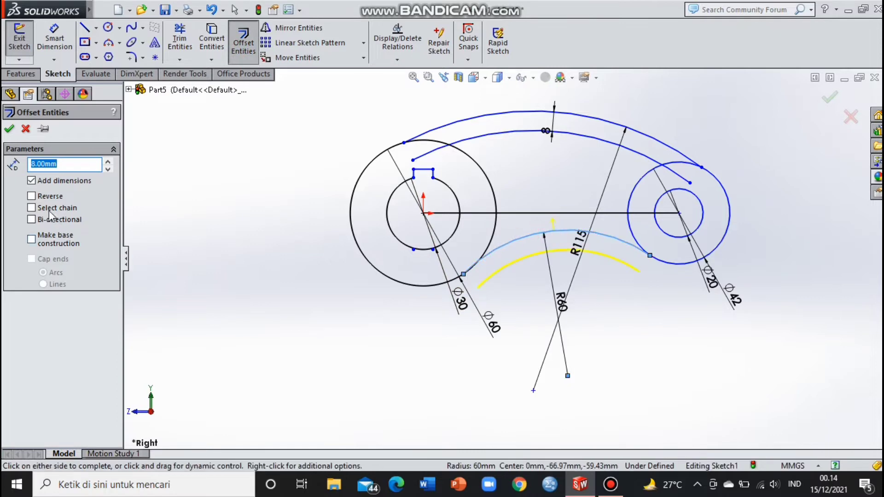
pyautogui.click(32, 196)
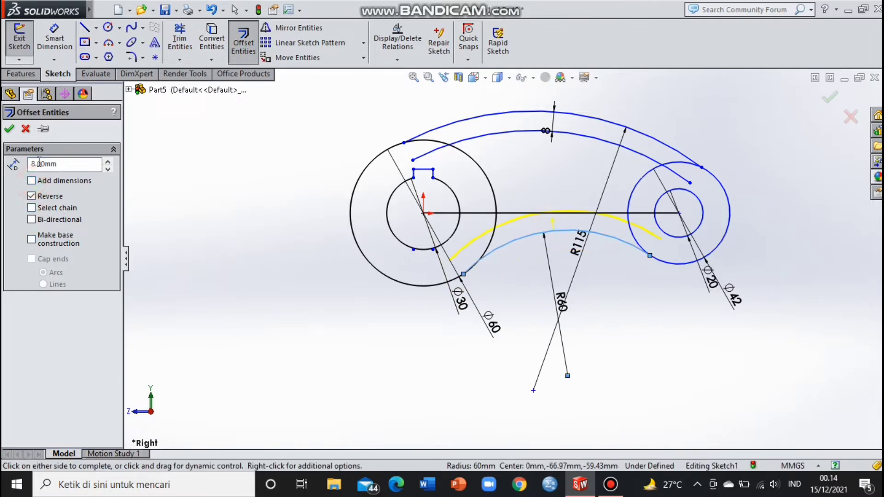
pyautogui.click(9, 129)
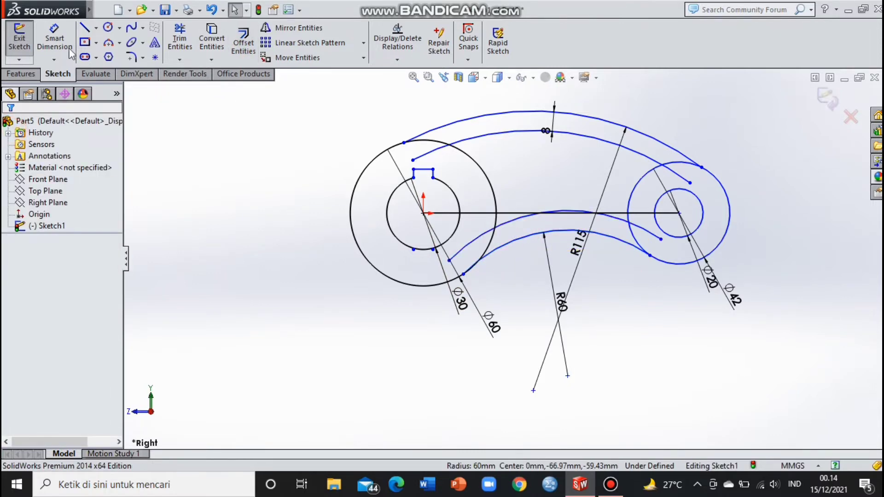
# Trim to closest the offset arcs' overhanging ends, including both pieces inside the right circle.
pyautogui.click(180, 46)
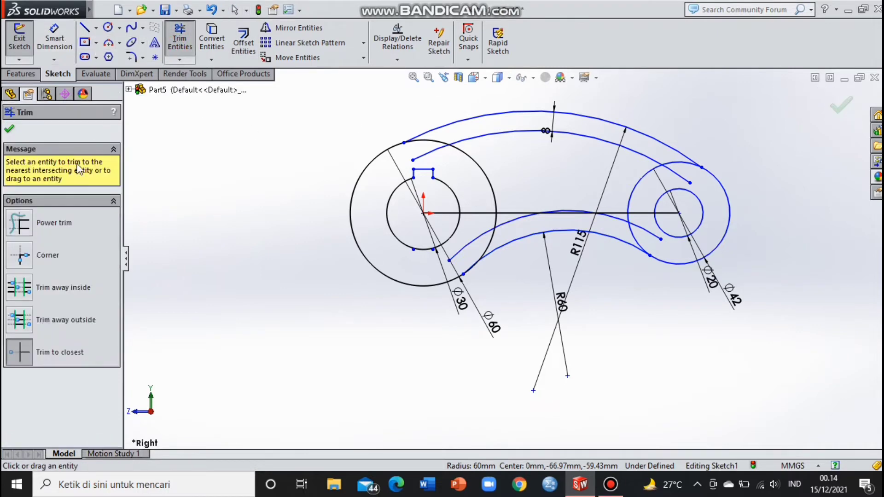
pyautogui.click(62, 360)
pyautogui.click(436, 151)
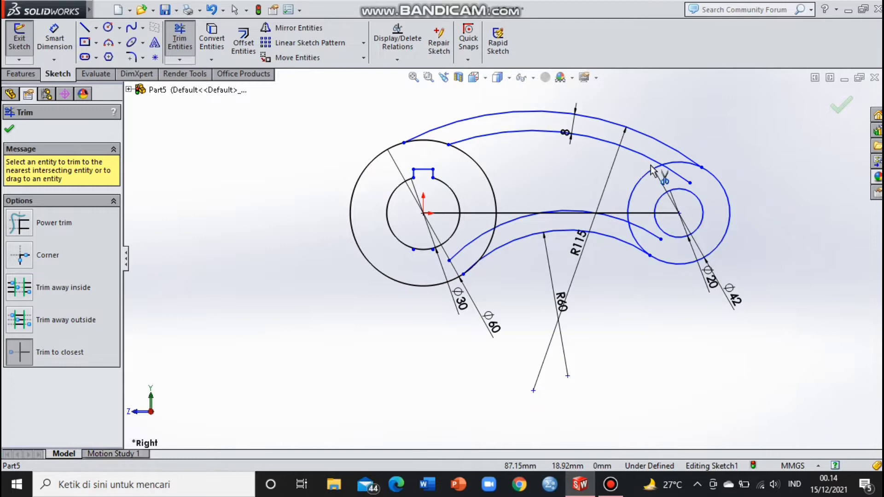
pyautogui.click(679, 175)
pyautogui.click(645, 228)
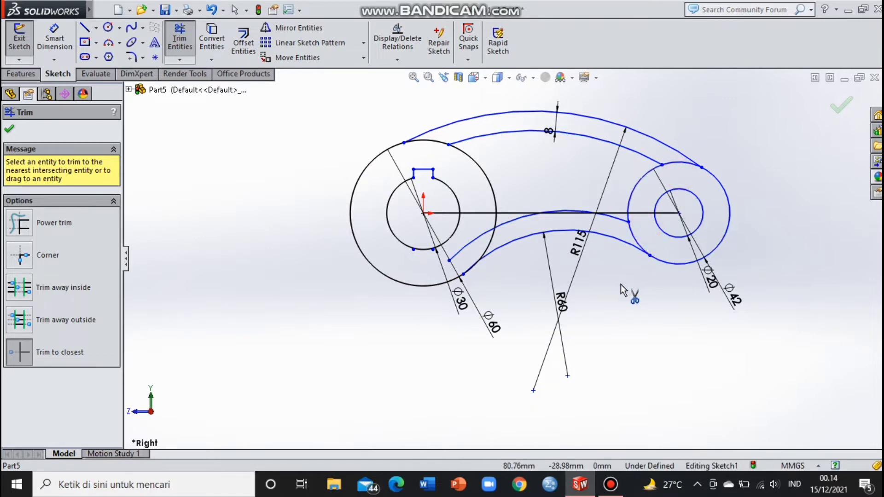
pyautogui.press('Escape')
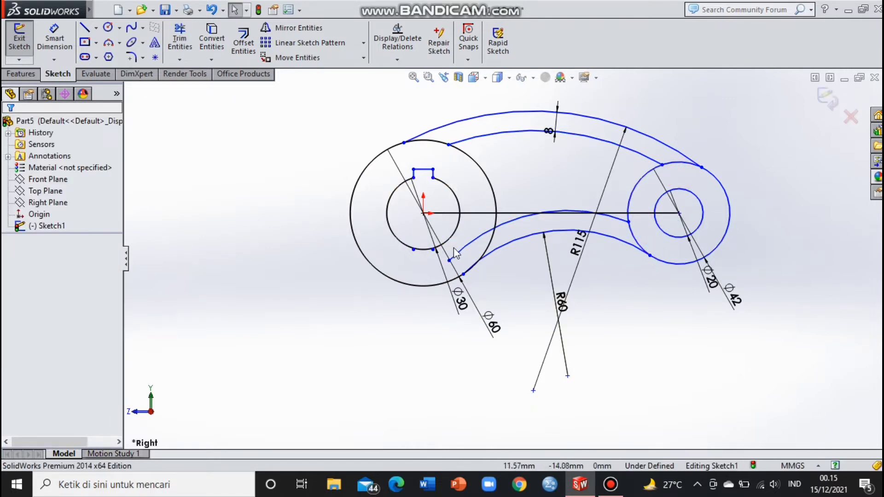
# Trim the lower offset arc's leftover end inside the left circle.
pyautogui.click(179, 39)
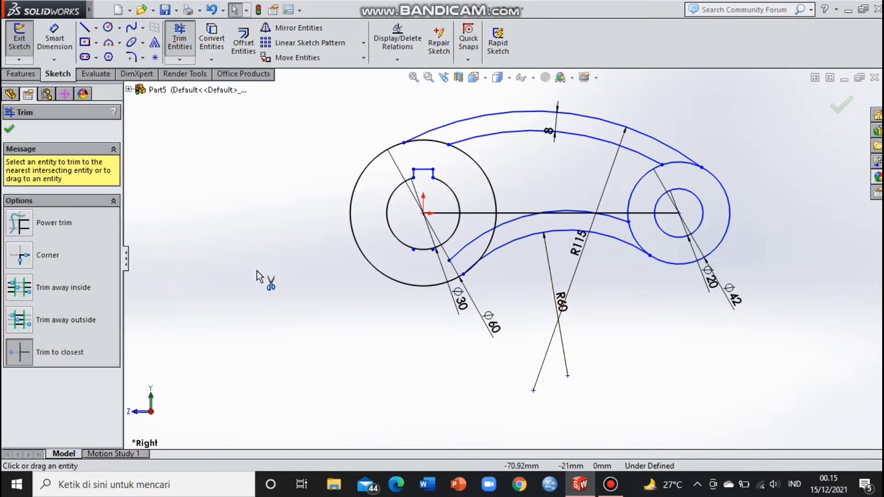
pyautogui.click(460, 254)
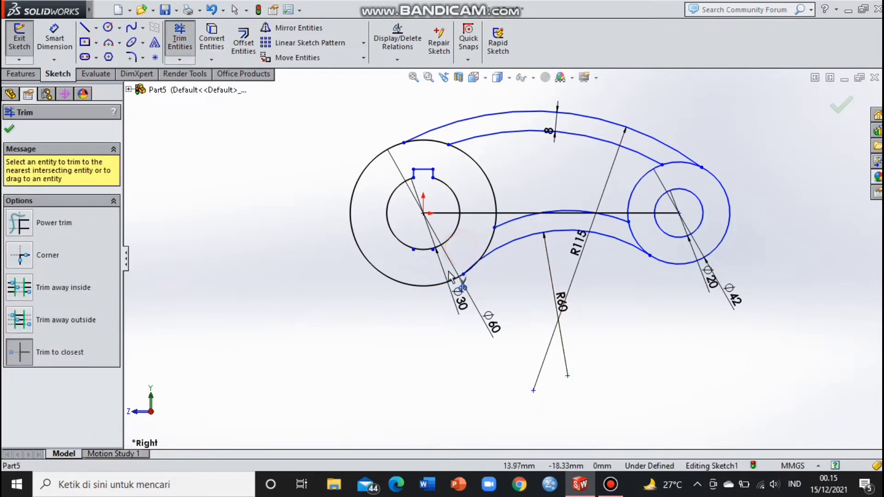
pyautogui.press('Escape')
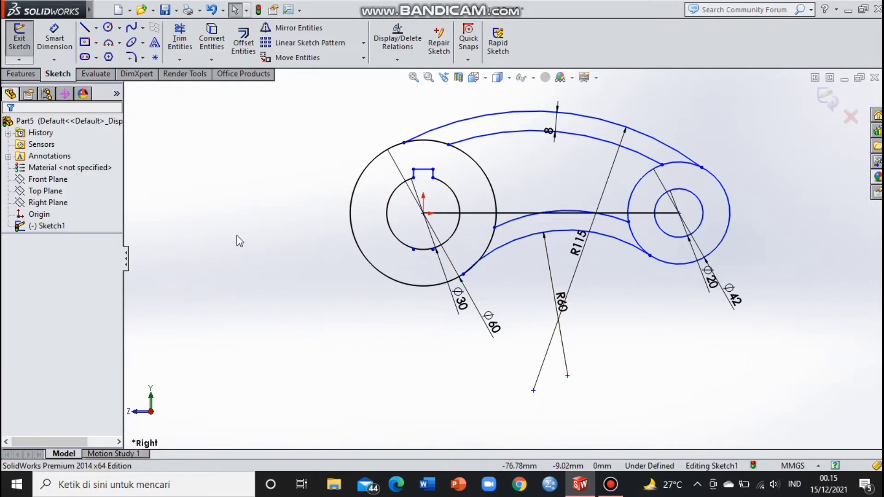
# Dimension the distance between the two circle centres as 105 mm.
pyautogui.click(50, 44)
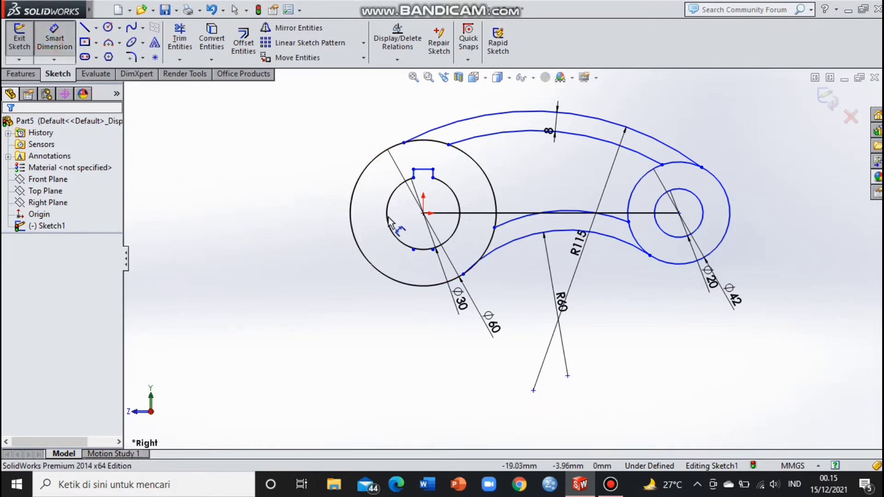
pyautogui.press('Escape')
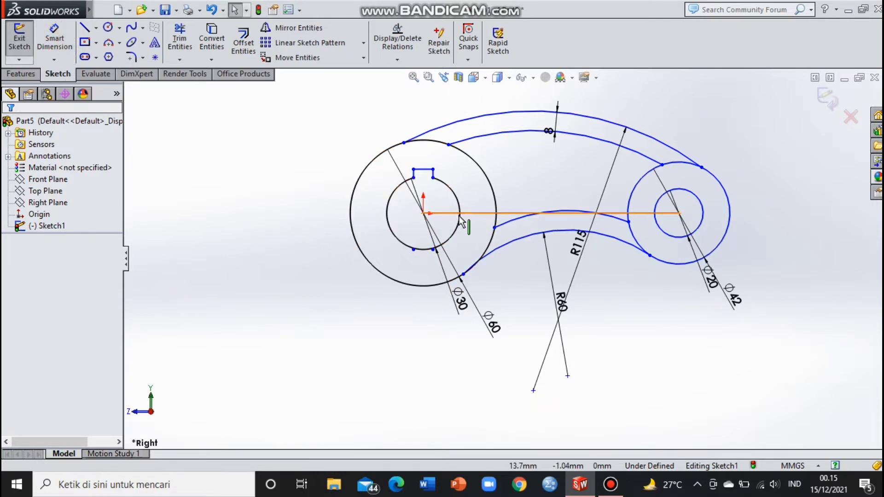
pyautogui.click(459, 213)
pyautogui.click(205, 164)
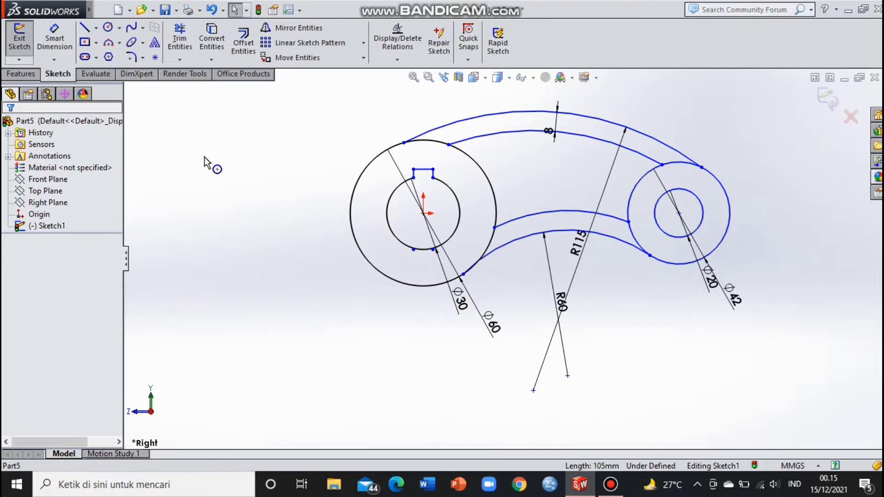
pyautogui.click(55, 41)
pyautogui.click(423, 213)
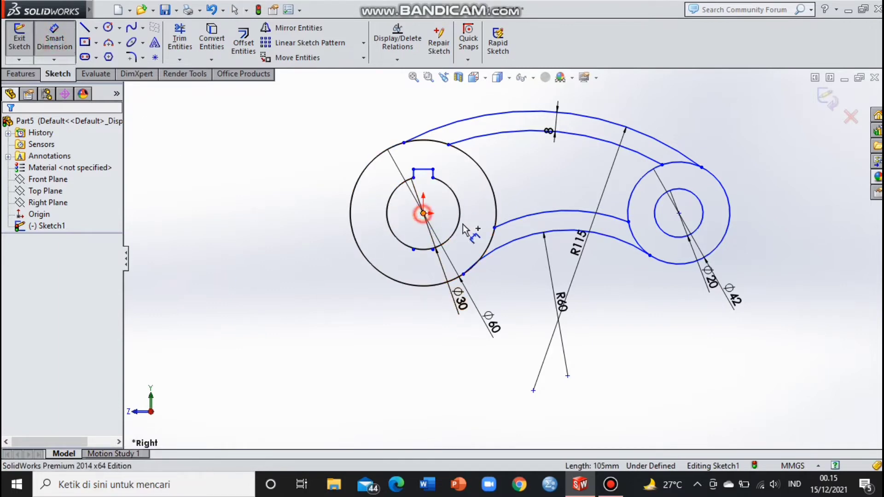
pyautogui.click(678, 213)
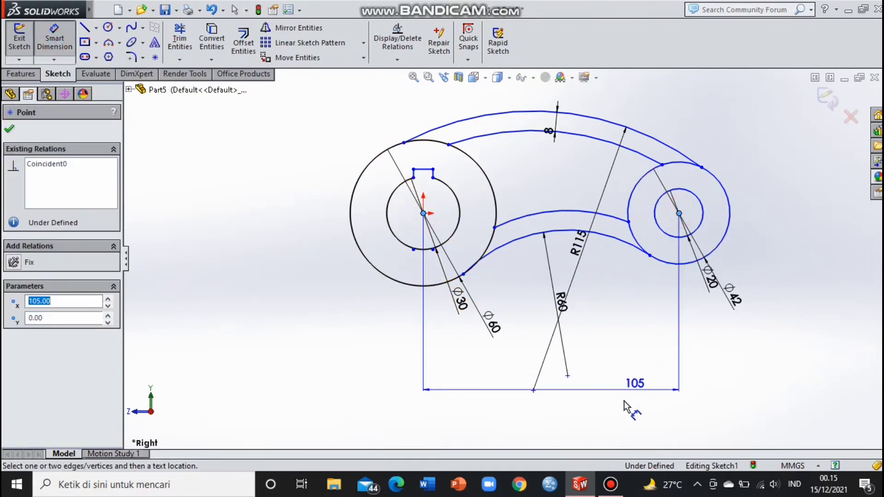
pyautogui.click(552, 426)
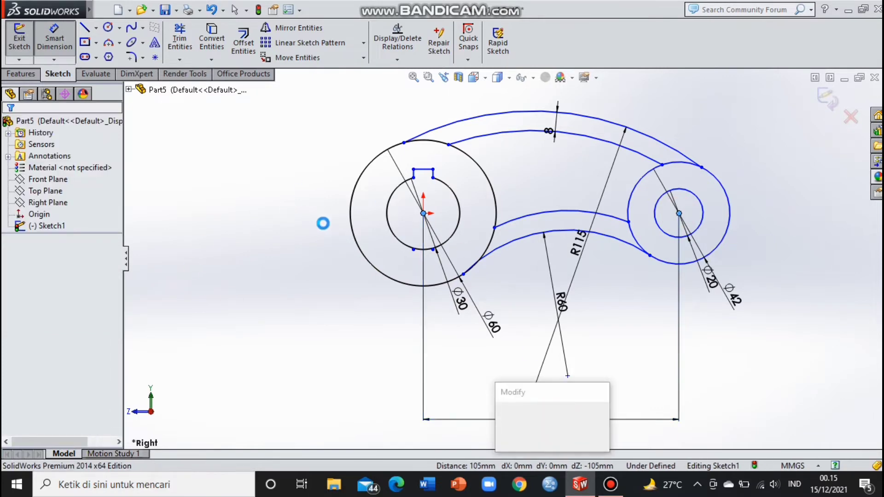
pyautogui.click(502, 410)
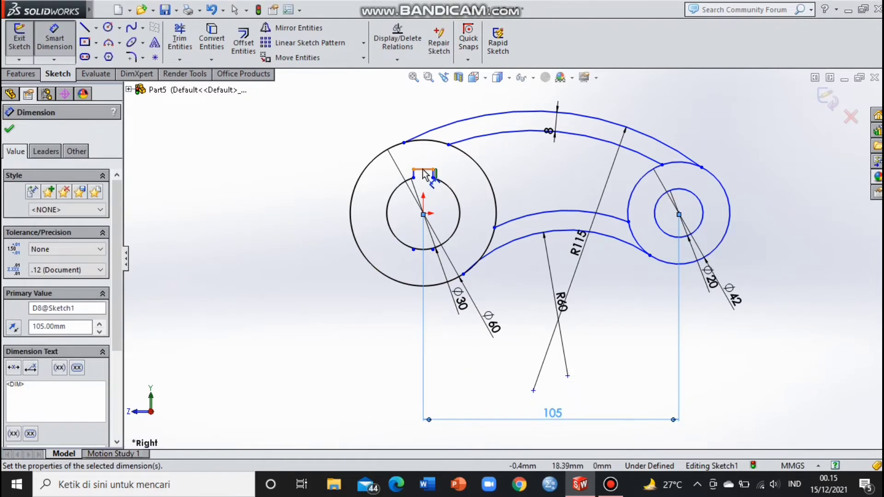
pyautogui.click(10, 130)
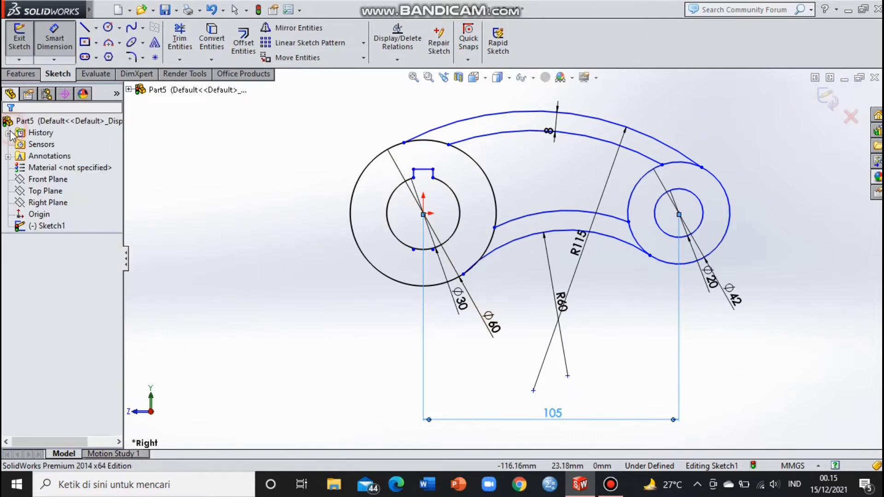
# Inspect the keyway's short line and the Ø30 circle by selecting them.
pyautogui.click(423, 170)
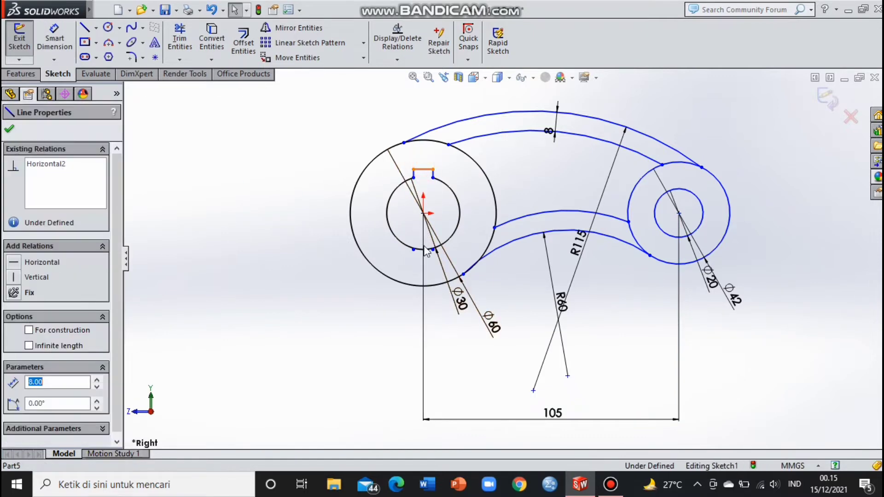
pyautogui.click(423, 250)
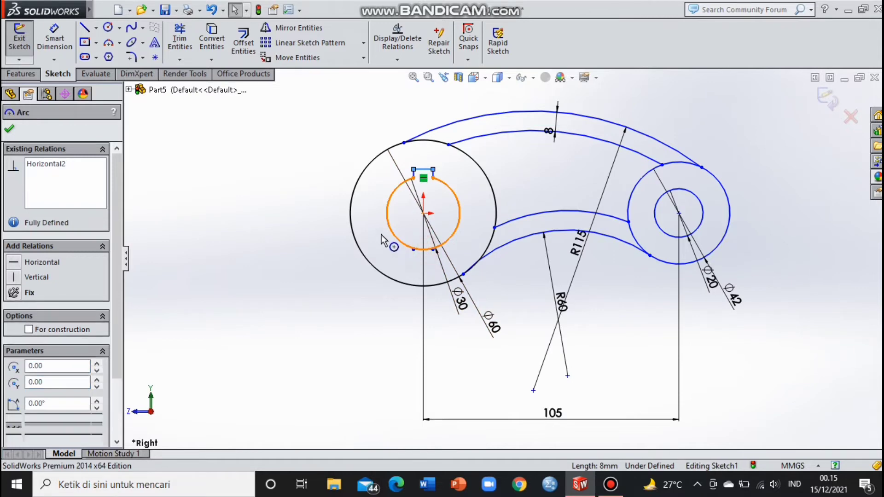
pyautogui.click(424, 180)
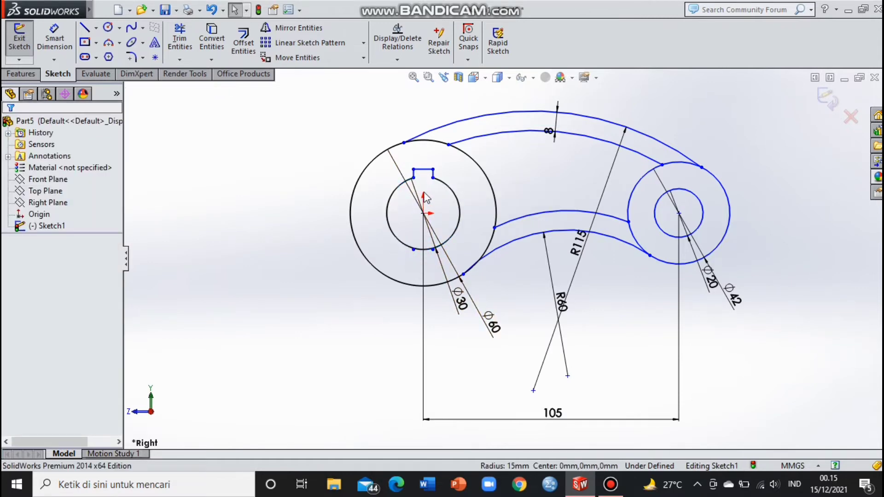
pyautogui.scroll(2, 420, 255)
pyautogui.scroll(2, 478, 258)
pyautogui.scroll(-3, 479, 258)
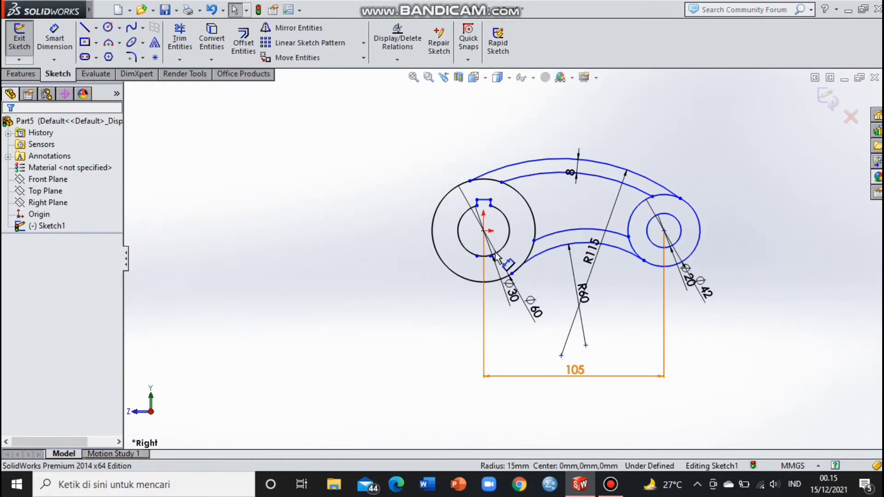
pyautogui.scroll(-3, 474, 258)
pyautogui.scroll(-3, 472, 259)
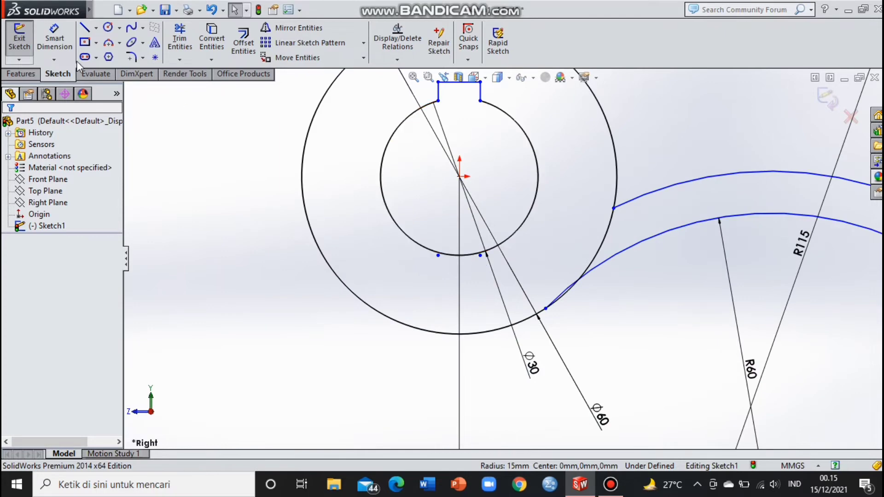
pyautogui.click(55, 41)
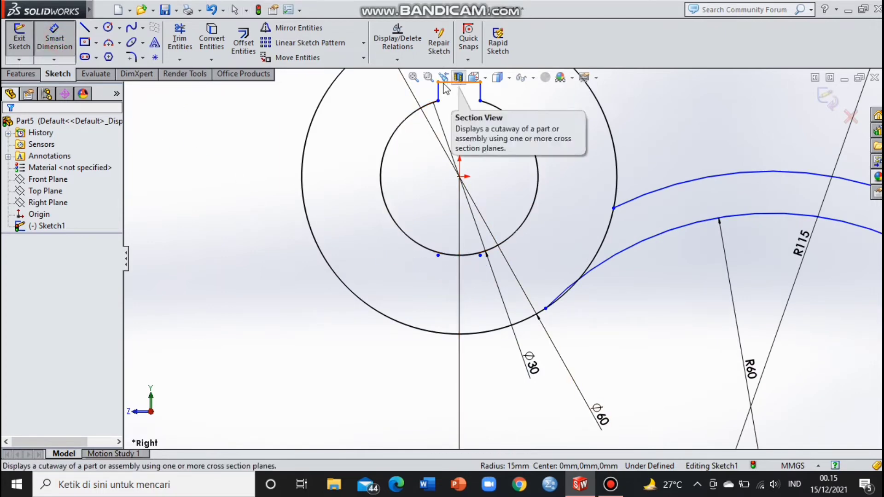
# Cancel the pending dimension, zoom to check the lever sketch, and switch to the Features tools.
pyautogui.press('Escape')
pyautogui.scroll(-3, 396, 272)
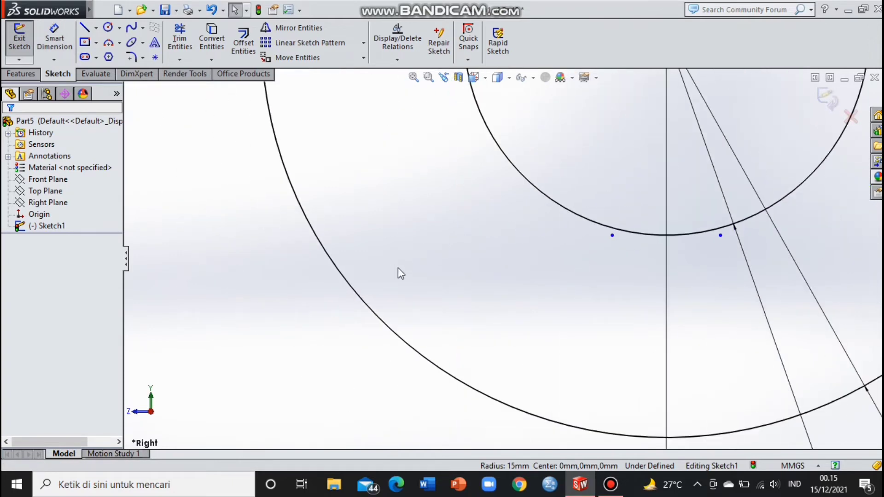
pyautogui.scroll(3, 405, 274)
pyautogui.scroll(3, 417, 276)
pyautogui.scroll(3, 421, 278)
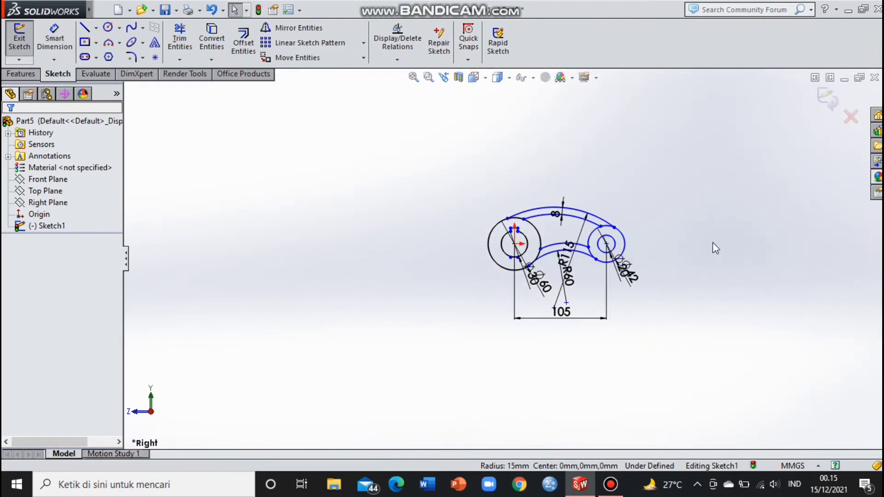
pyautogui.scroll(-2, 681, 247)
pyautogui.scroll(3, 410, 299)
pyautogui.scroll(-4, 410, 300)
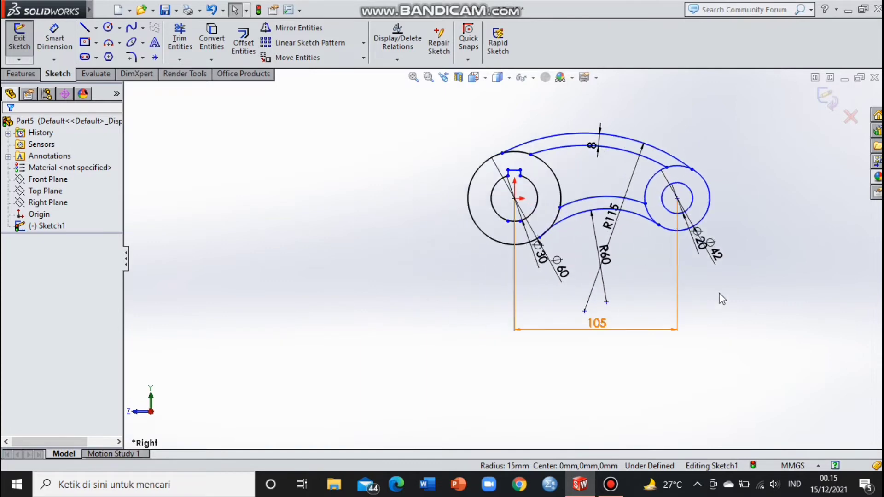
pyautogui.scroll(-3, 755, 190)
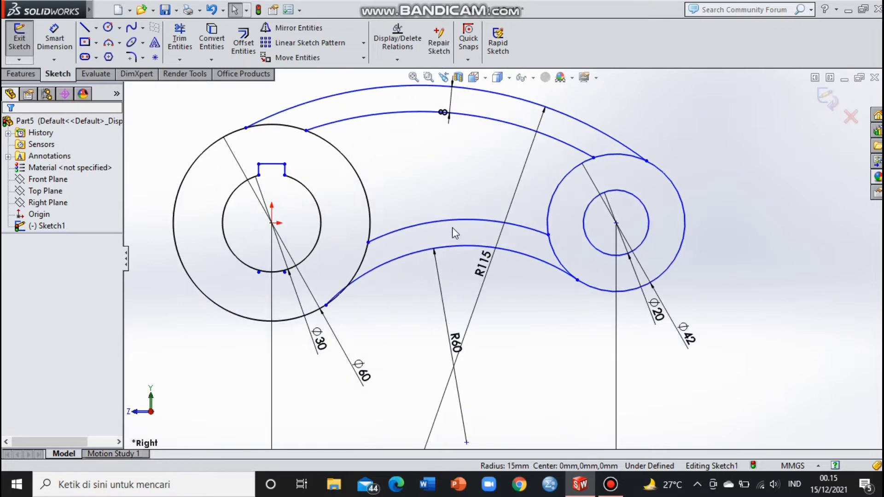
pyautogui.scroll(2, 452, 227)
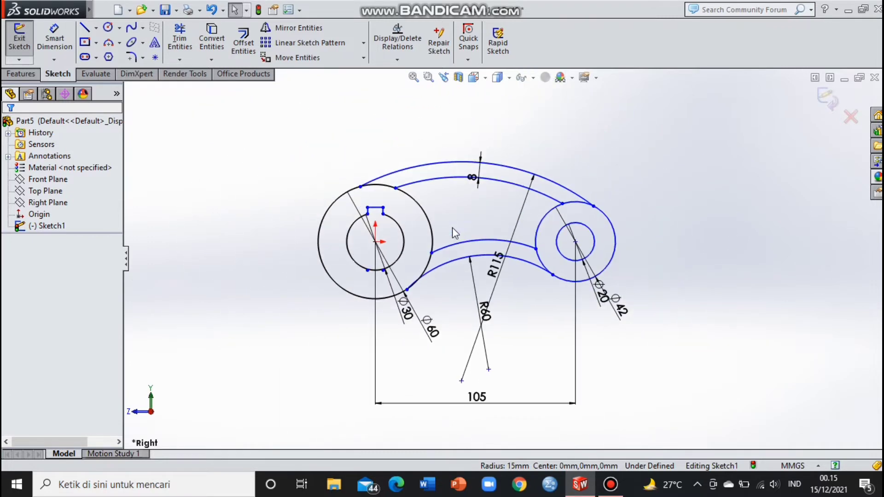
pyautogui.click(20, 74)
# Extrude the left and right hub ring regions 20 mm with a Mid Plane end condition.
pyautogui.click(23, 51)
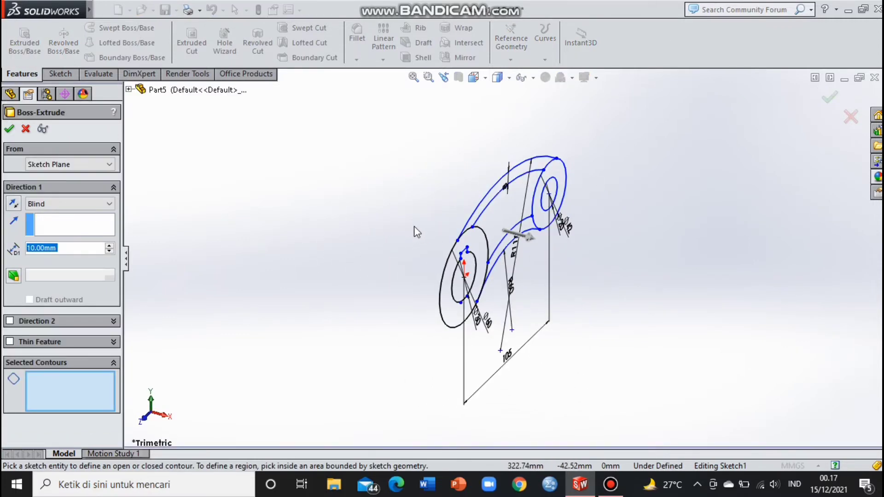
pyautogui.click(462, 256)
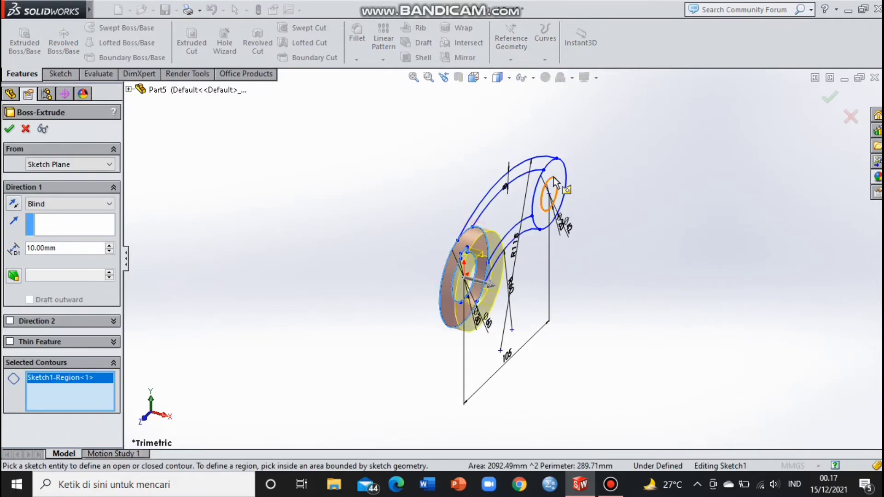
pyautogui.click(538, 203)
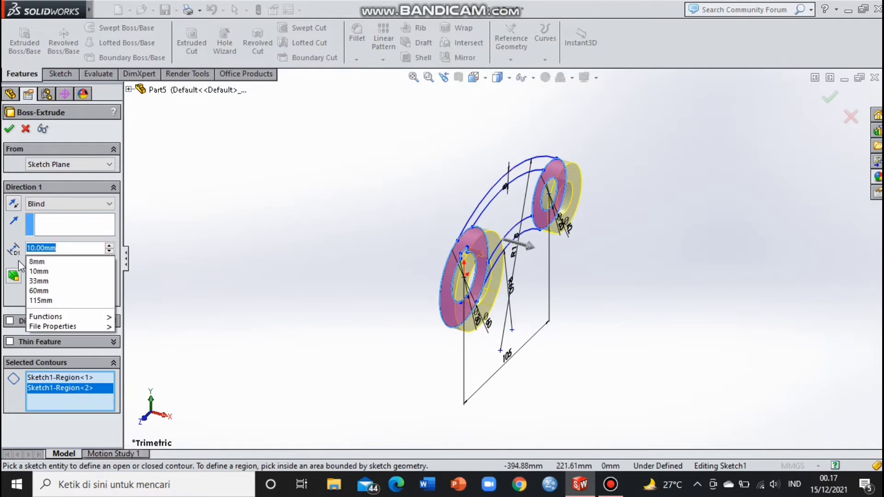
pyautogui.write('20')
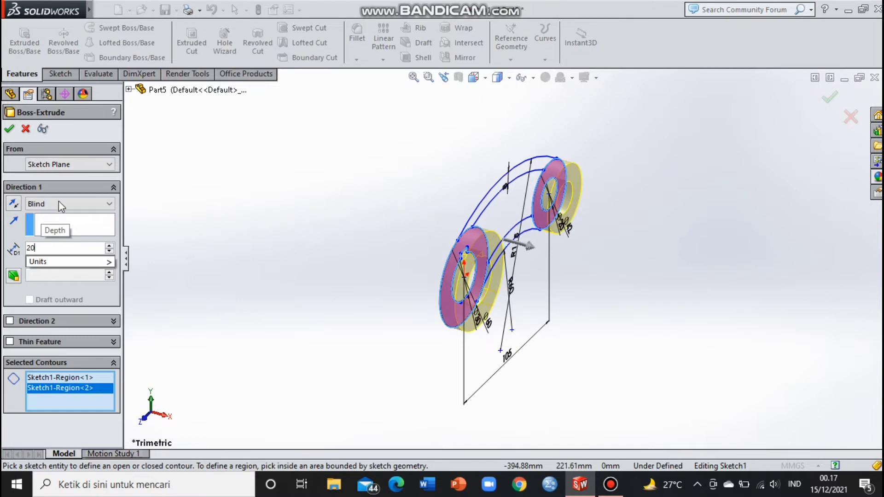
pyautogui.click(59, 202)
pyautogui.click(56, 203)
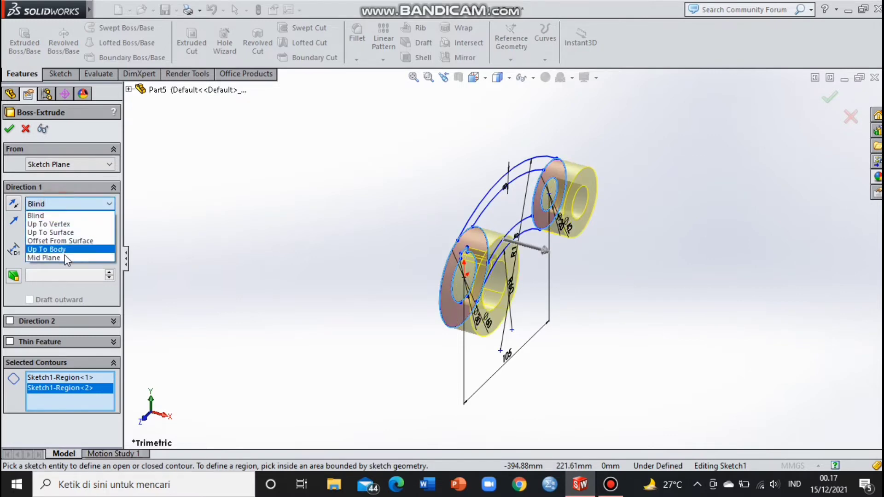
pyautogui.click(66, 258)
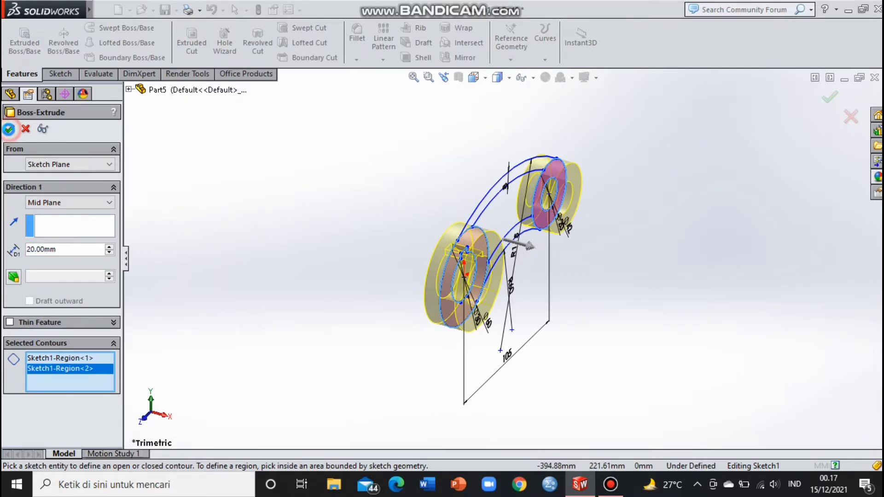
pyautogui.click(9, 131)
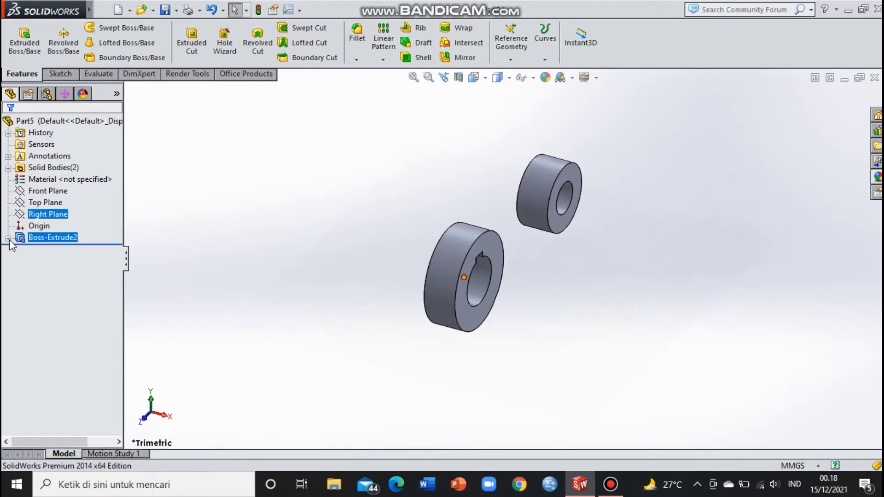
# Reuse Sketch1 to extrude the upper and lower arm regions 10 mm Mid Plane.
pyautogui.click(8, 239)
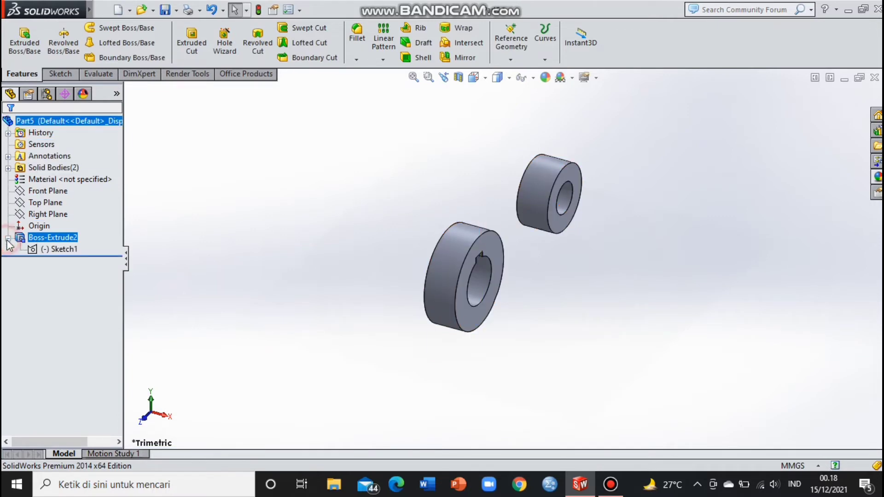
pyautogui.click(36, 249)
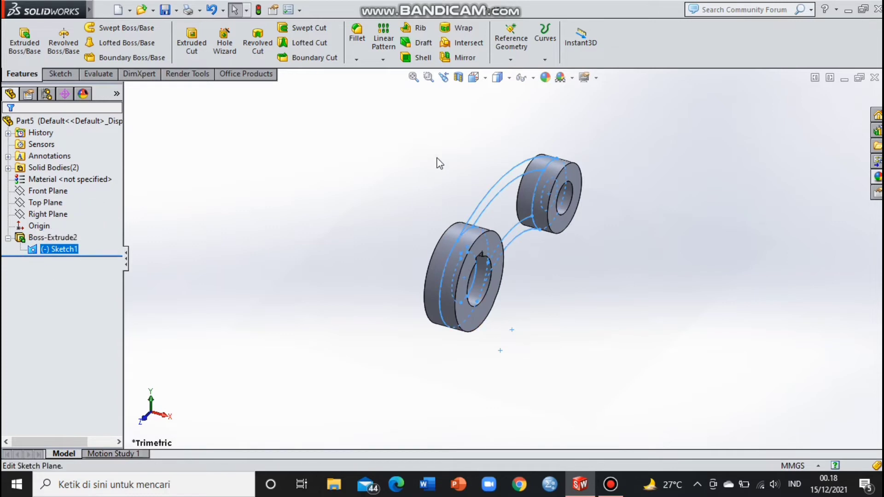
pyautogui.click(23, 51)
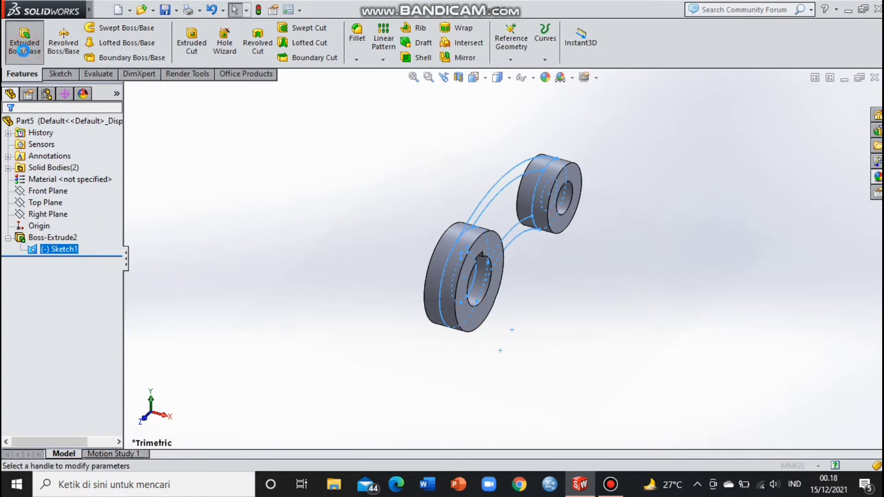
pyautogui.click(525, 166)
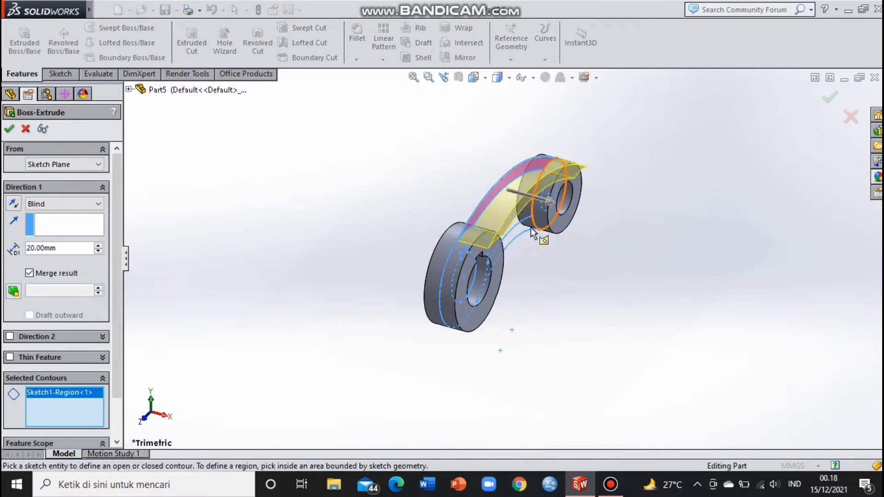
pyautogui.click(526, 229)
pyautogui.click(88, 204)
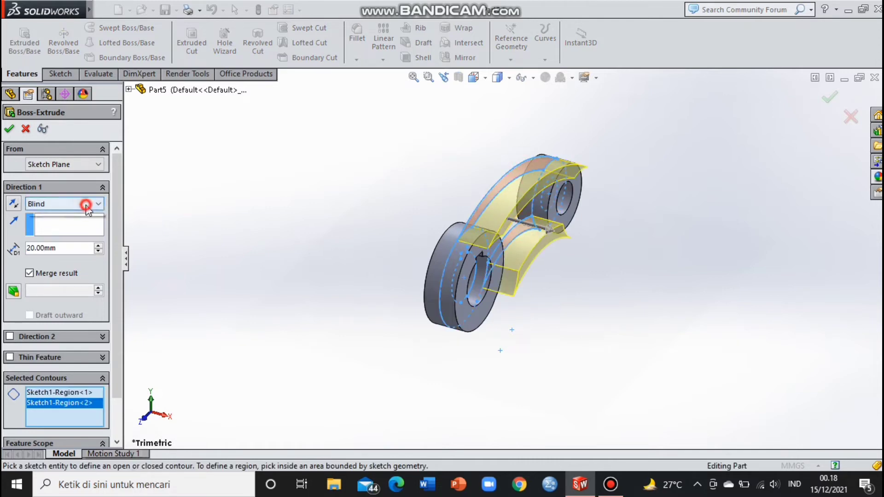
pyautogui.click(80, 265)
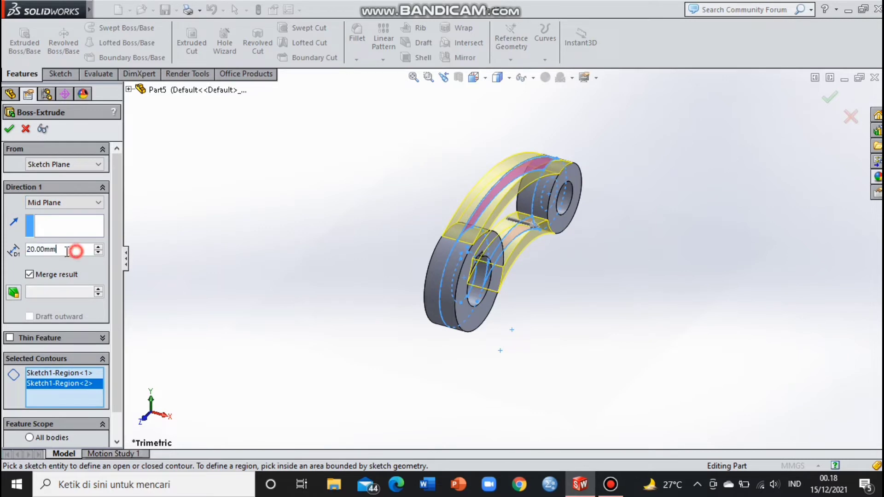
pyautogui.press('BackSpace')
pyautogui.write('10')
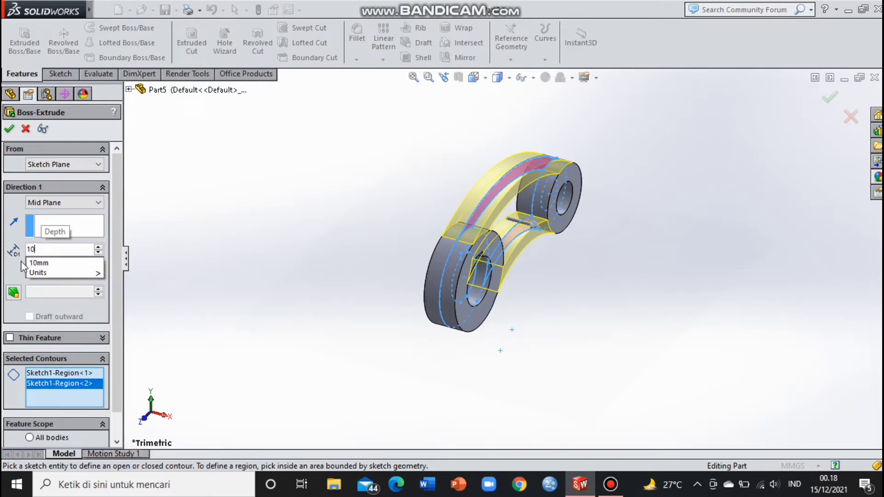
pyautogui.press('Return')
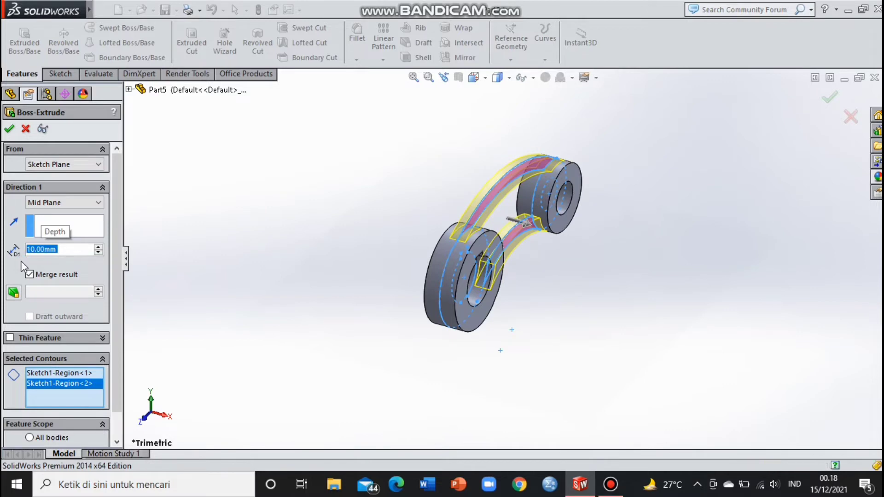
pyautogui.press('Return')
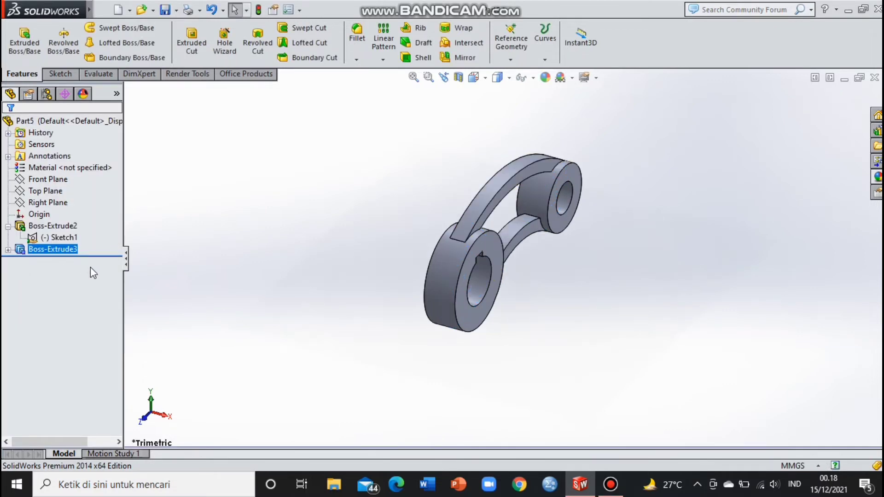
# Rotate the lever to a flatter top-down view, zoom in, and open the Fillet dropdown.
pyautogui.moveTo(528, 237); pyautogui.dragTo(533, 240, button='middle')
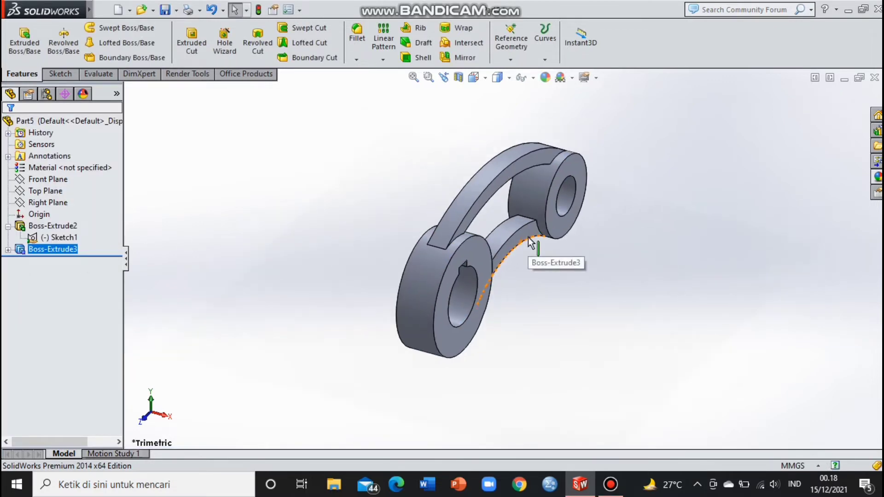
pyautogui.rightClick(606, 209)
pyautogui.click(614, 230)
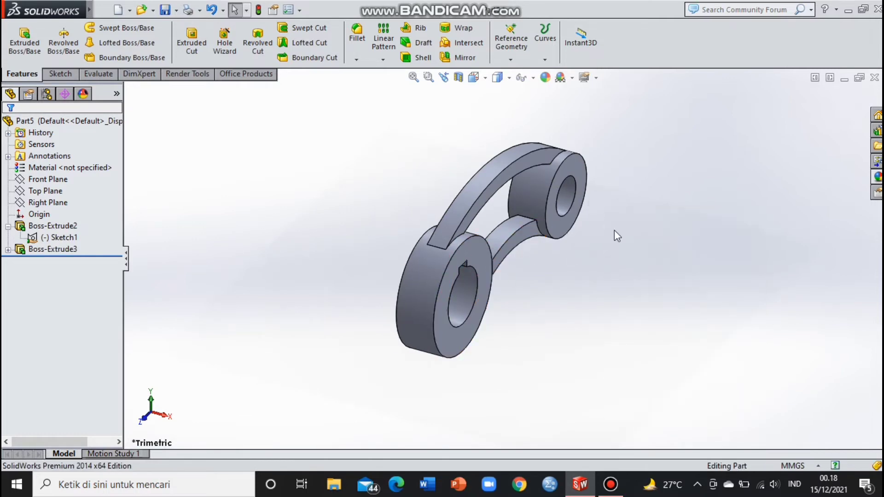
pyautogui.rightClick(607, 232)
pyautogui.click(655, 322)
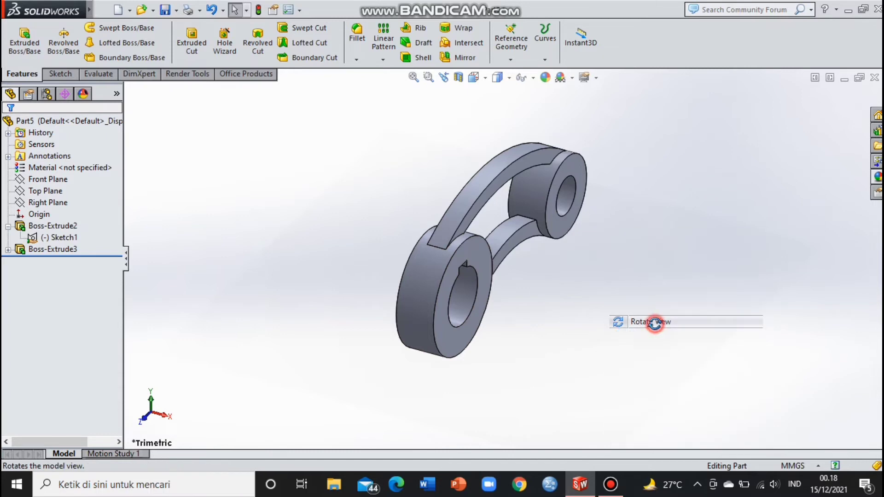
pyautogui.moveTo(638, 312)
pyautogui.mouseDown()
pyautogui.moveTo(572, 382)
pyautogui.moveTo(554, 242)
pyautogui.mouseUp()
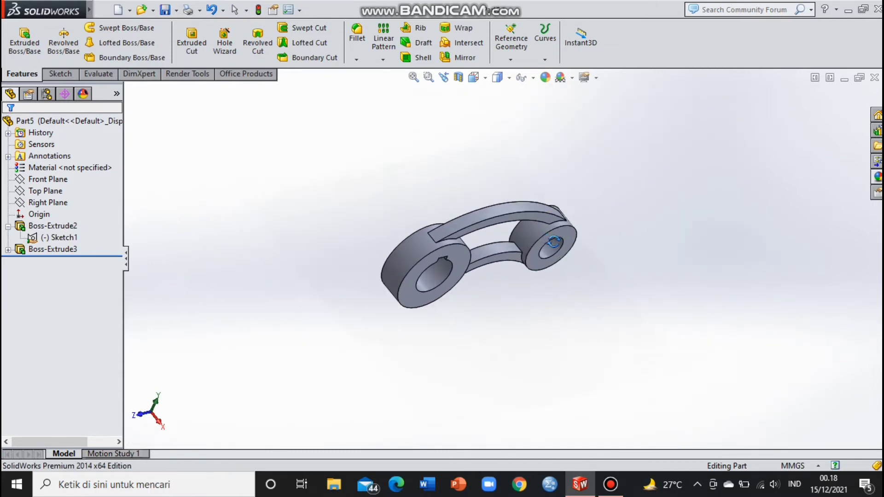
pyautogui.scroll(-3, 465, 256)
pyautogui.scroll(-3, 516, 302)
pyautogui.scroll(-1, 524, 315)
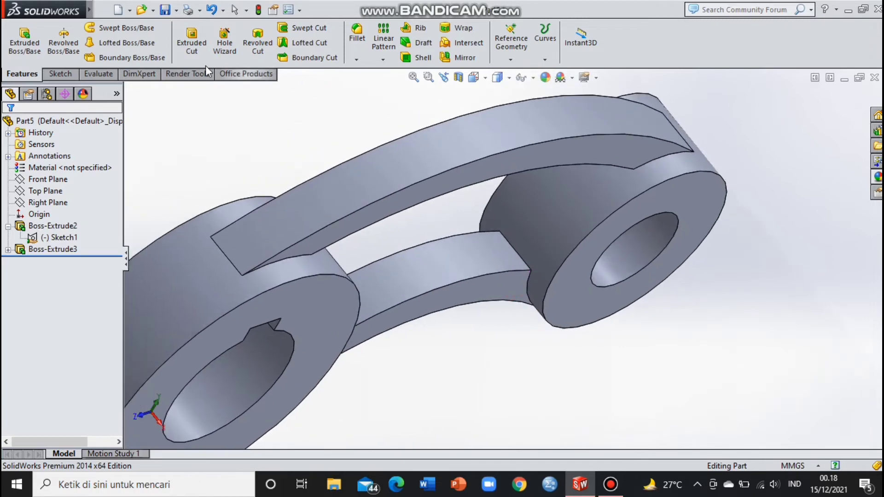
pyautogui.click(356, 58)
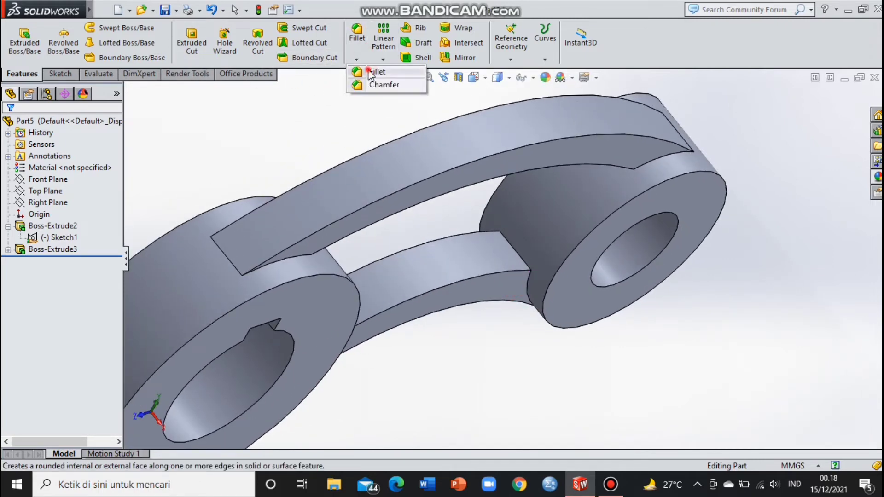
# Fillet the edge where the lower arm meets the right hub with an 8 mm radius.
pyautogui.click(377, 72)
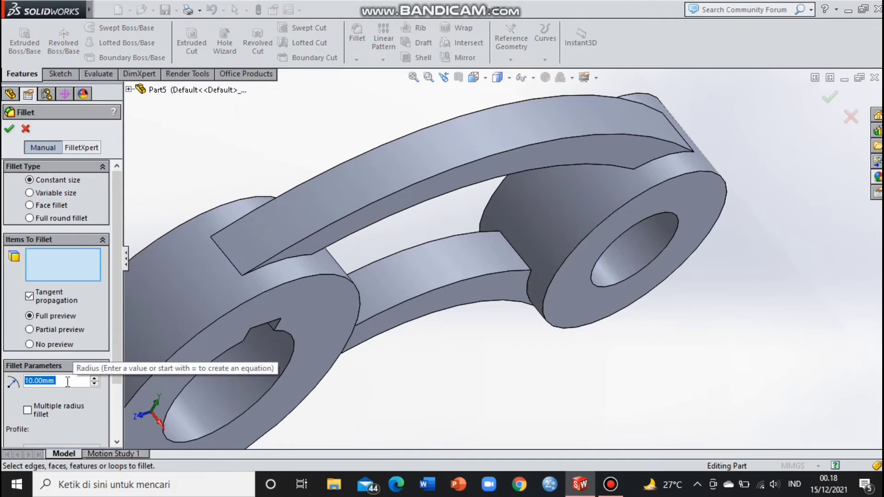
pyautogui.press('BackSpace')
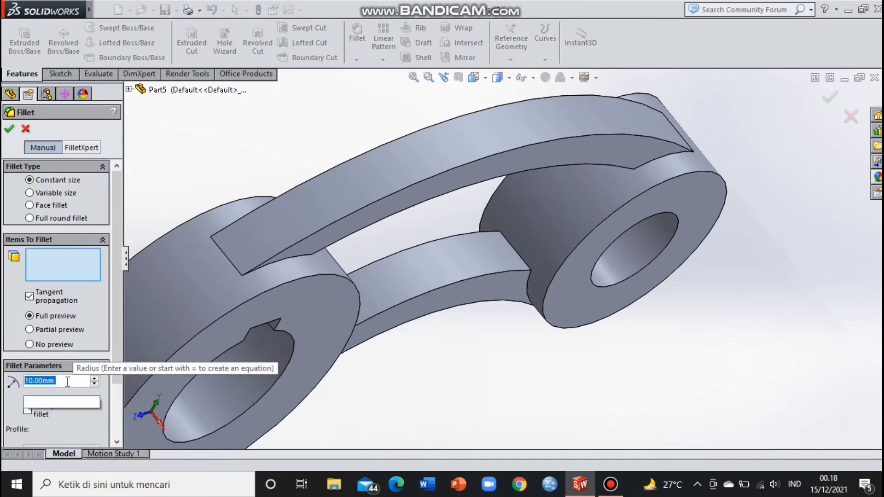
pyautogui.write('8')
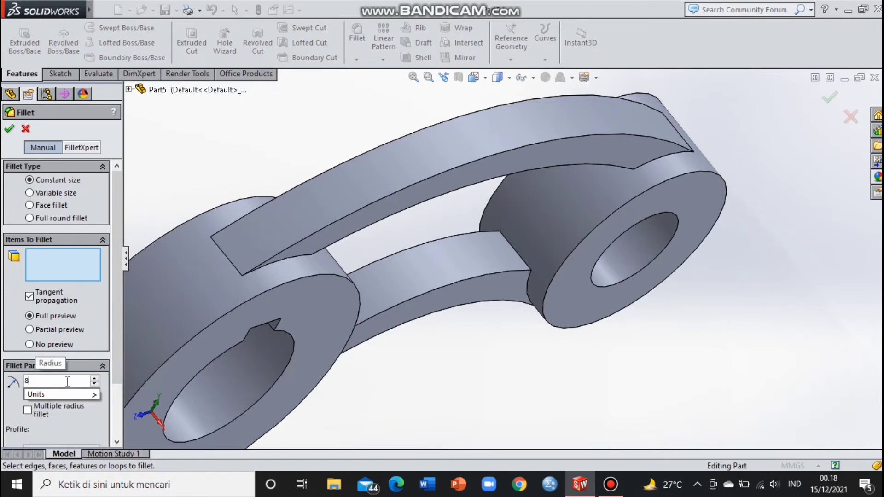
pyautogui.press('Return')
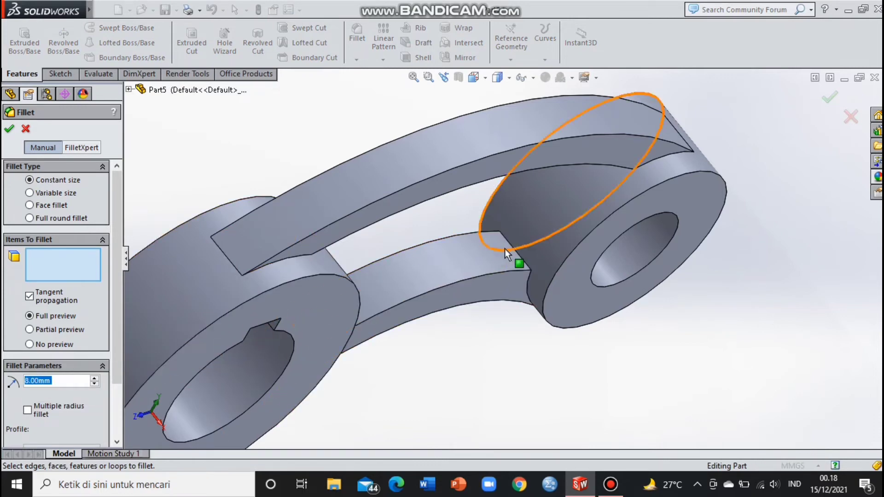
pyautogui.click(510, 245)
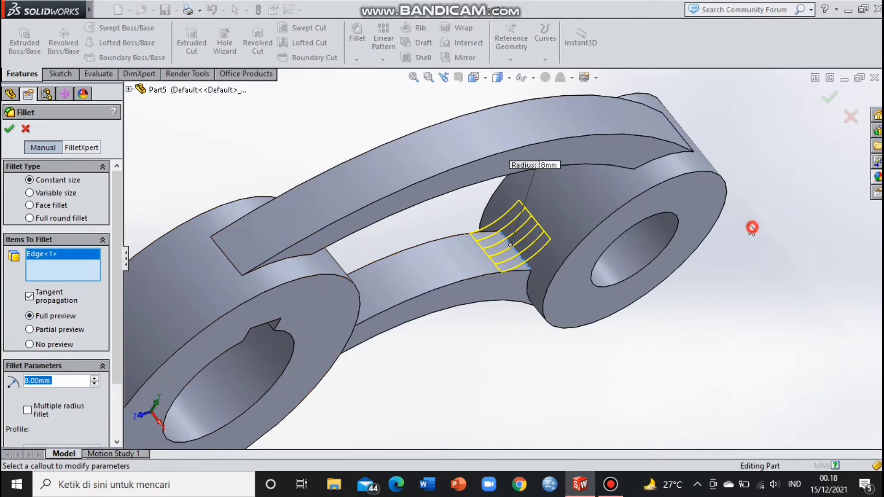
pyautogui.click(9, 131)
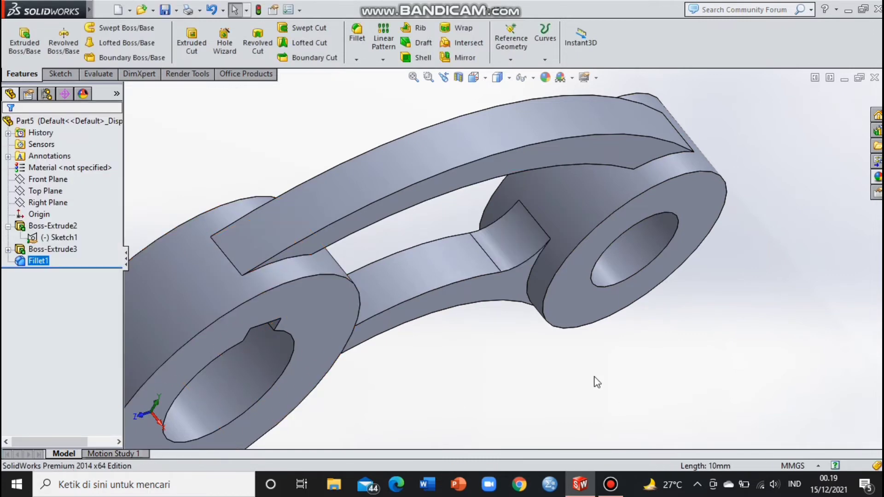
# Orbit the model and add an 8 mm fillet where the lower web meets the left boss.
pyautogui.rightClick(501, 342)
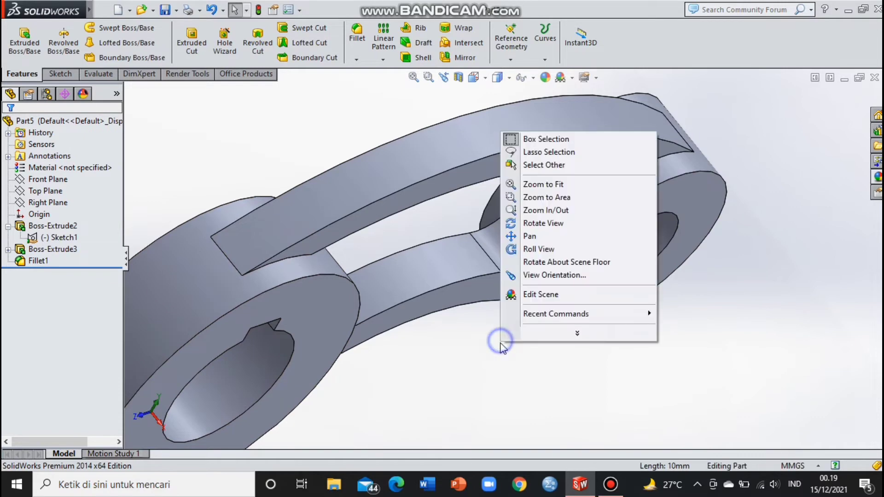
pyautogui.click(552, 224)
pyautogui.moveTo(495, 286)
pyautogui.mouseDown()
pyautogui.moveTo(475, 240)
pyautogui.moveTo(387, 243)
pyautogui.moveTo(395, 282)
pyautogui.moveTo(314, 198)
pyautogui.moveTo(355, 85)
pyautogui.mouseUp()
pyautogui.click(357, 59)
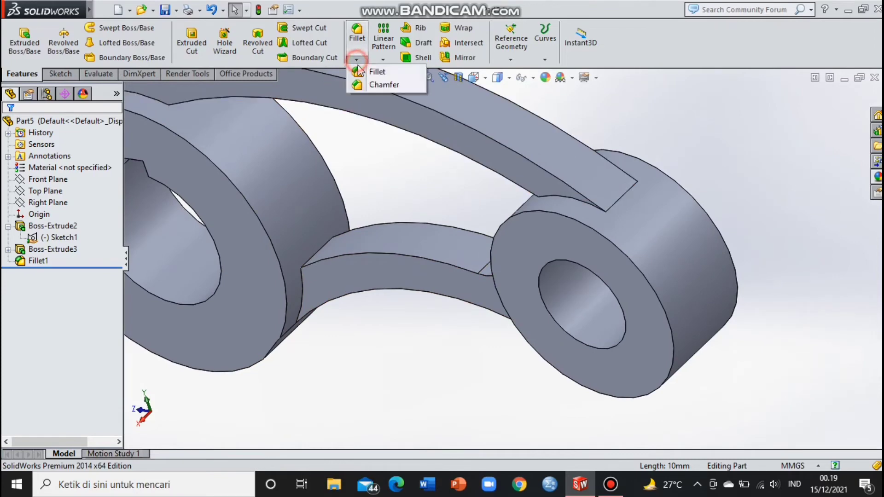
pyautogui.click(371, 73)
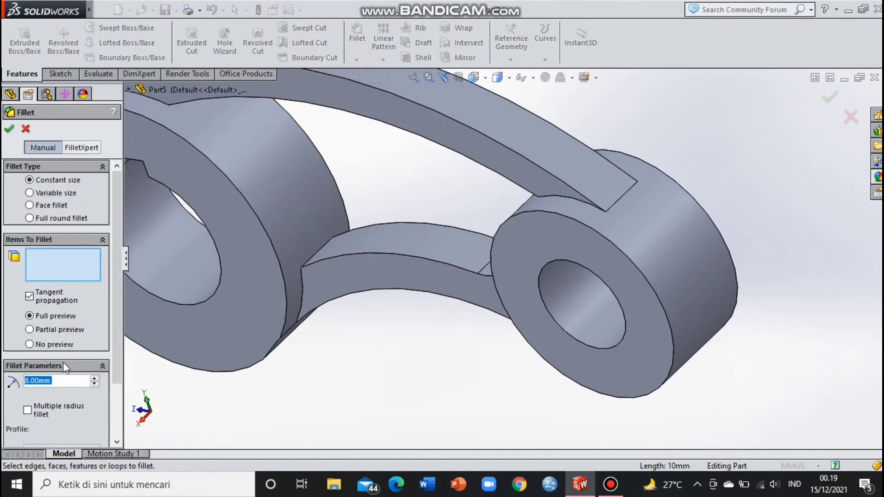
pyautogui.click(324, 250)
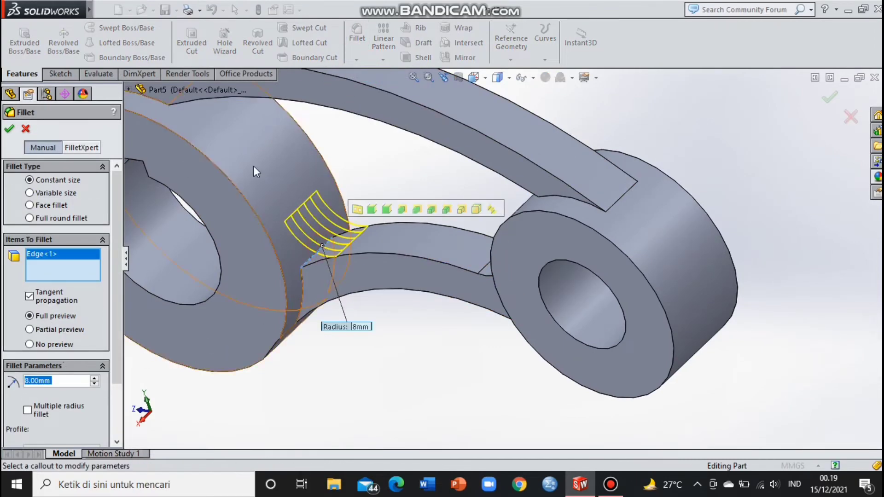
pyautogui.click(10, 130)
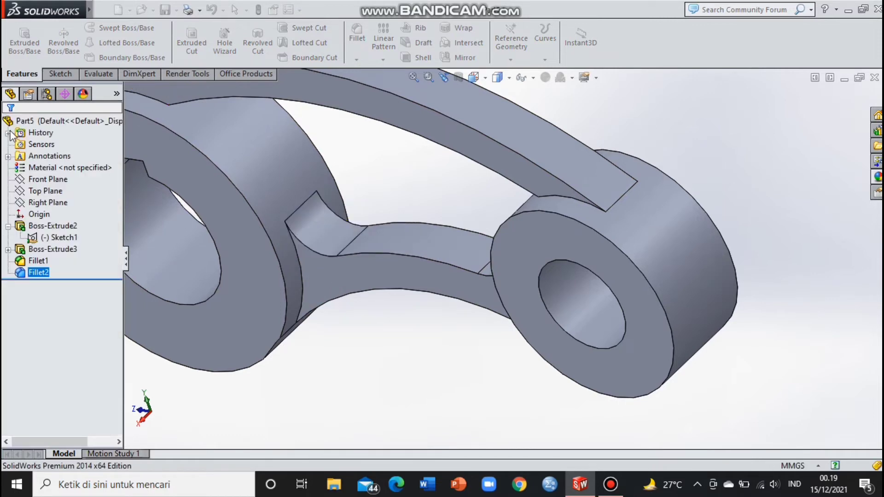
# Orbit under the arch and add an 8 mm fillet at the arch-to-keyed-boss edge.
pyautogui.rightClick(616, 115)
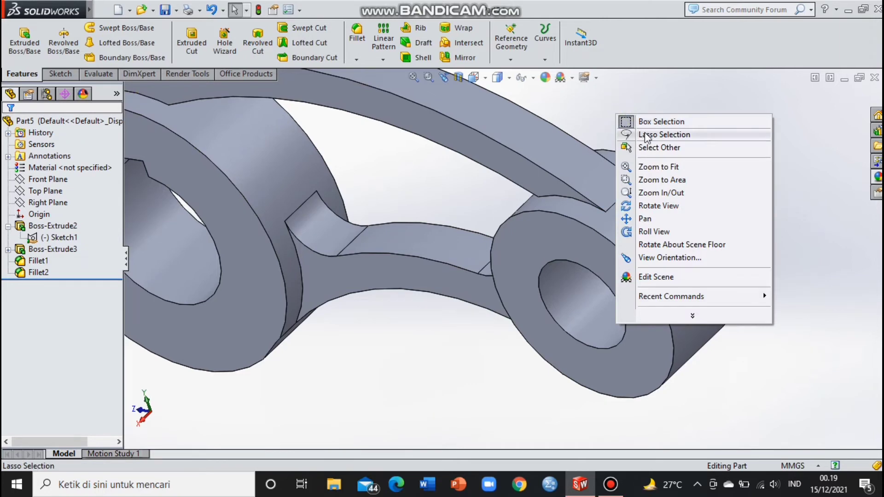
pyautogui.click(655, 205)
pyautogui.moveTo(541, 212); pyautogui.dragTo(517, 172)
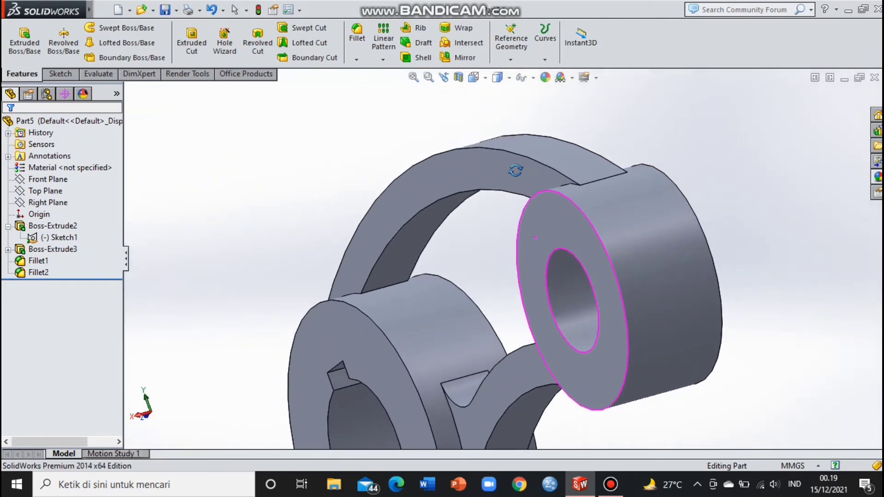
pyautogui.scroll(-3, 413, 246)
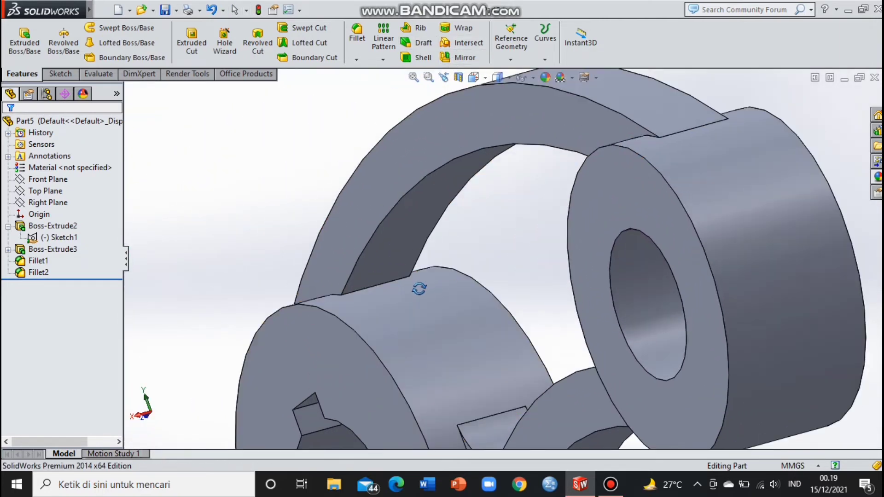
pyautogui.scroll(-5, 417, 281)
pyautogui.click(355, 59)
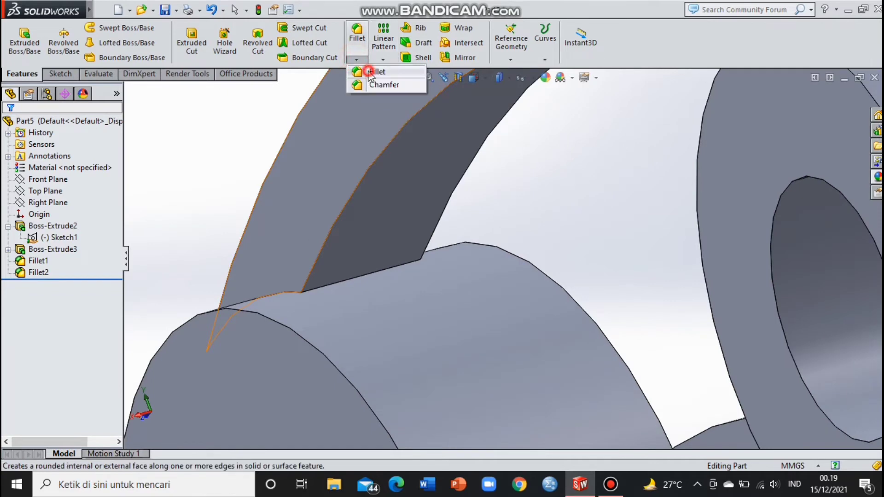
pyautogui.click(361, 72)
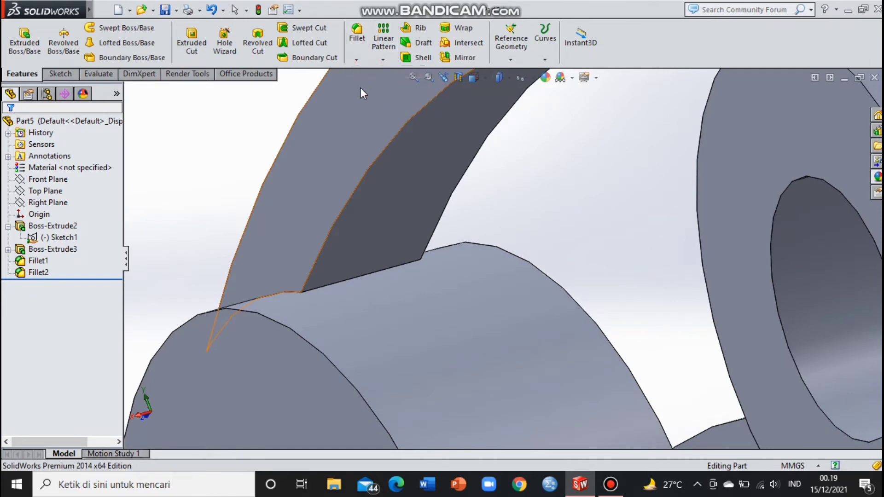
pyautogui.click(333, 283)
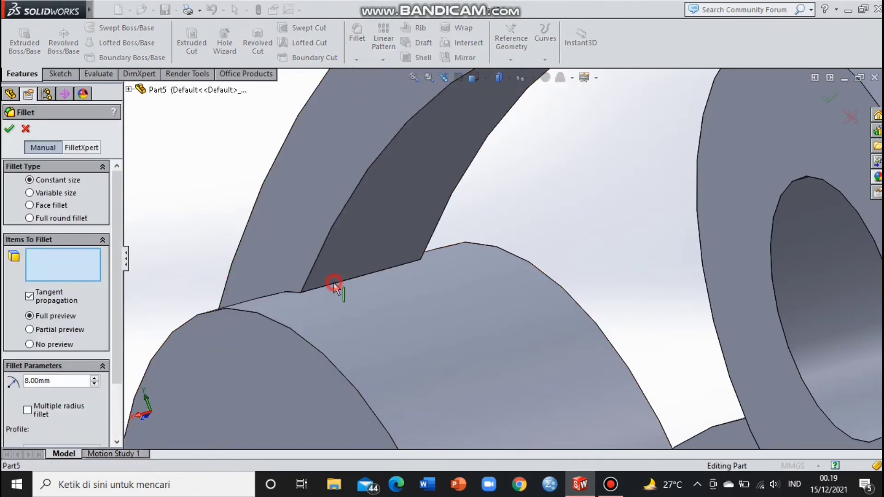
pyautogui.click(9, 130)
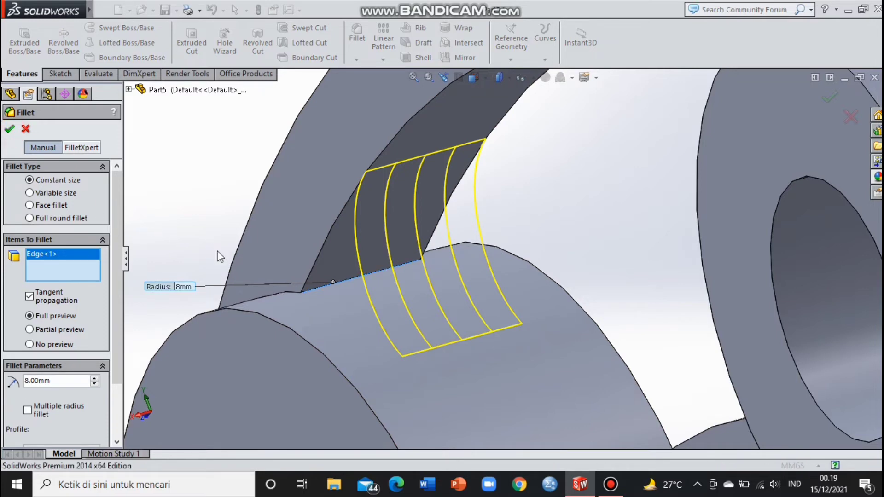
# Fit the part, deselect the fillet, and orbit and zoom toward the arch's other joint.
pyautogui.press('f')
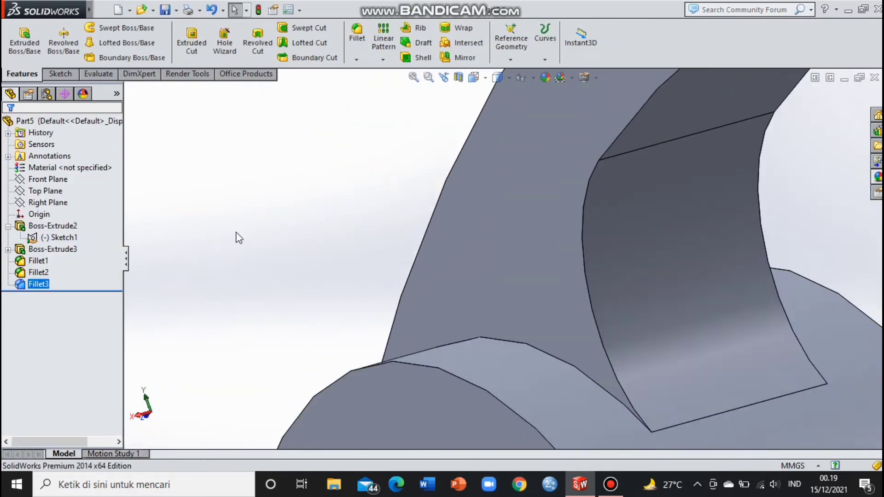
pyautogui.click(491, 192)
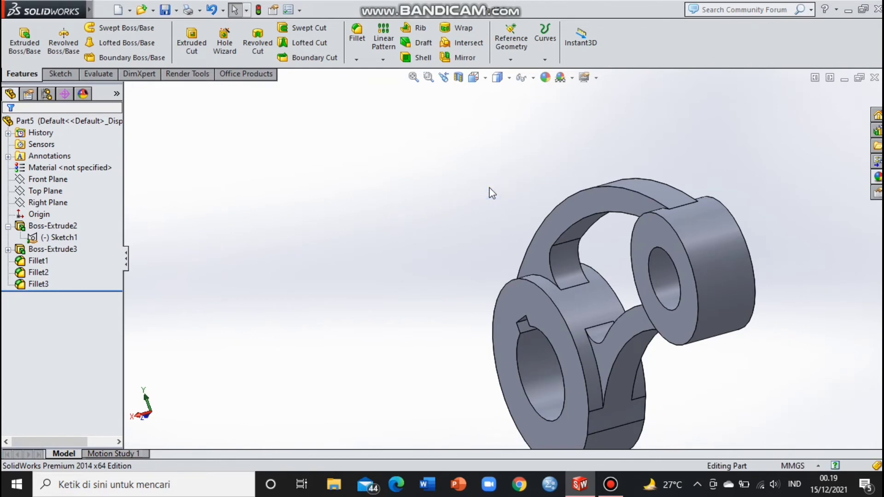
pyautogui.rightClick(487, 192)
pyautogui.click(511, 282)
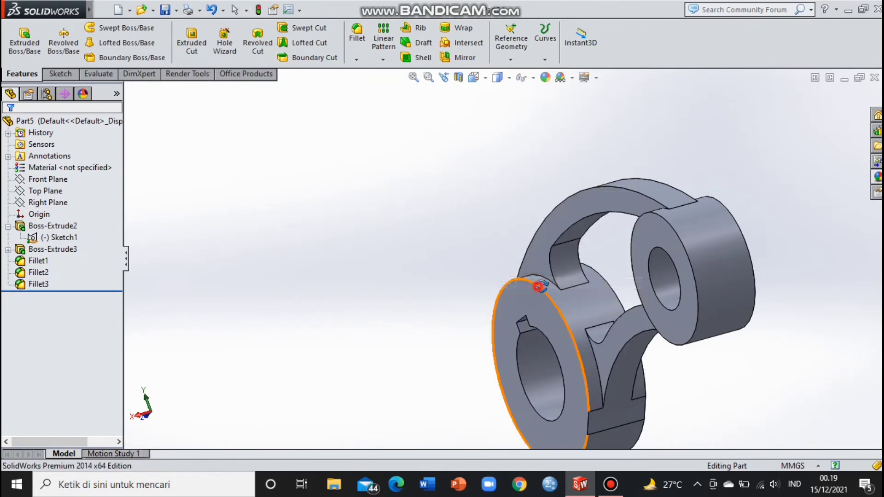
pyautogui.moveTo(510, 282)
pyautogui.mouseDown()
pyautogui.moveTo(658, 279)
pyautogui.moveTo(656, 255)
pyautogui.moveTo(551, 253)
pyautogui.mouseUp()
pyautogui.scroll(3, 359, 231)
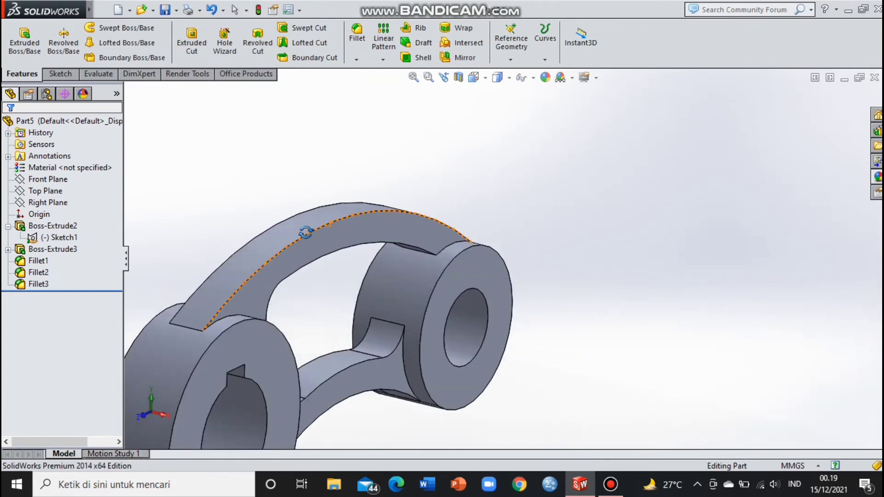
pyautogui.scroll(3, 594, 349)
pyautogui.moveTo(594, 350); pyautogui.dragTo(600, 359)
pyautogui.scroll(5, 590, 303)
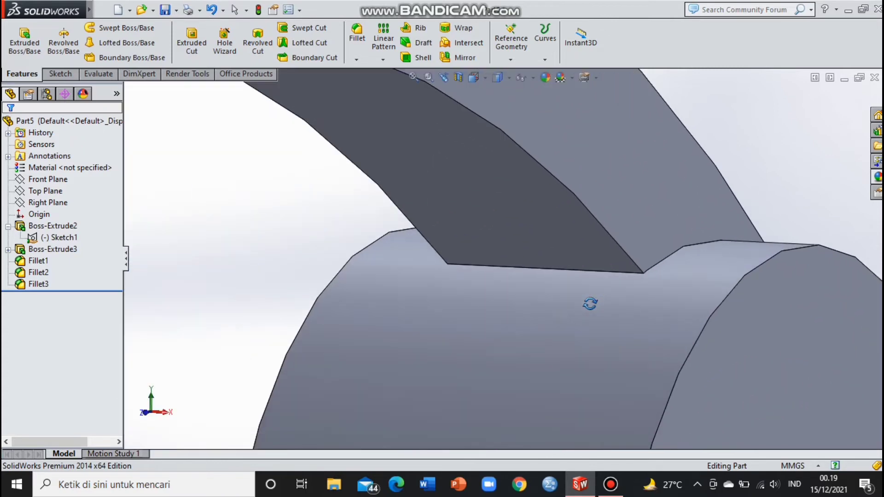
# Add an 8 mm fillet where the arch meets the smaller boss, then zoom out.
pyautogui.click(290, 92)
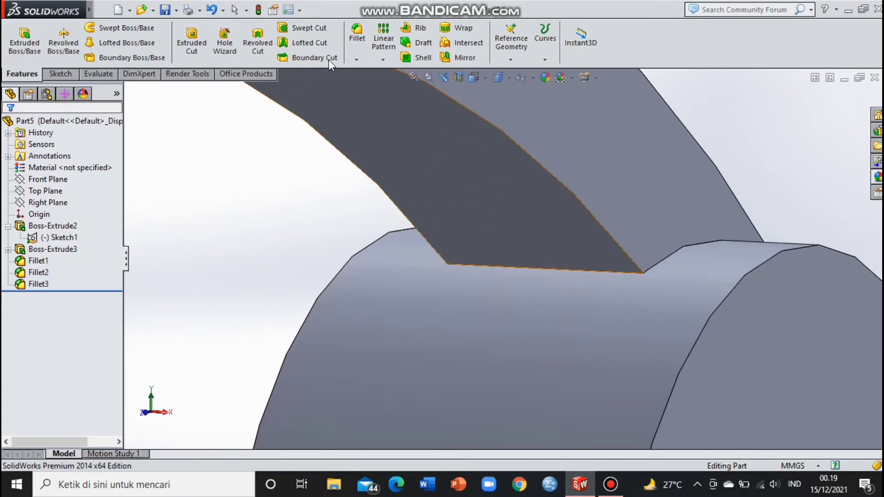
pyautogui.click(357, 59)
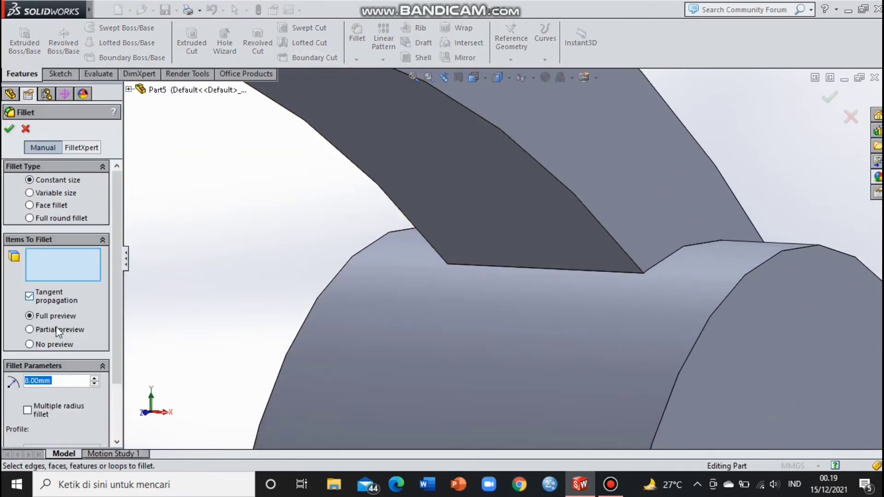
pyautogui.click(519, 265)
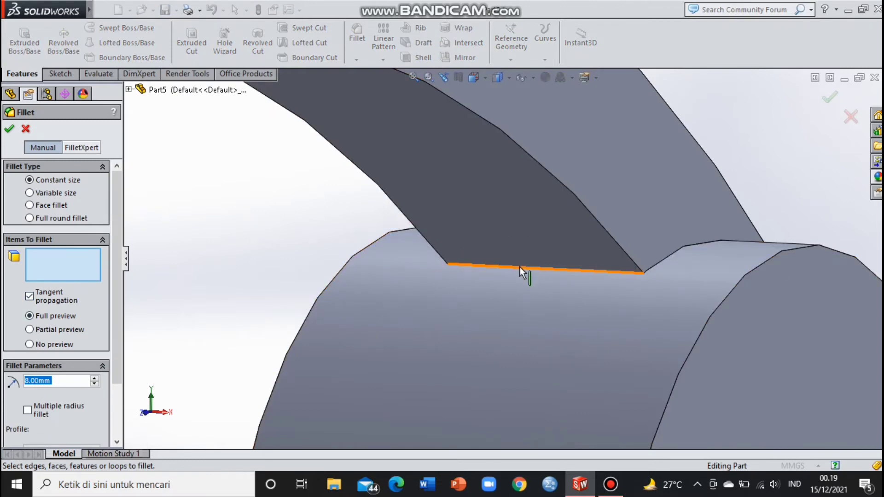
pyautogui.click(8, 130)
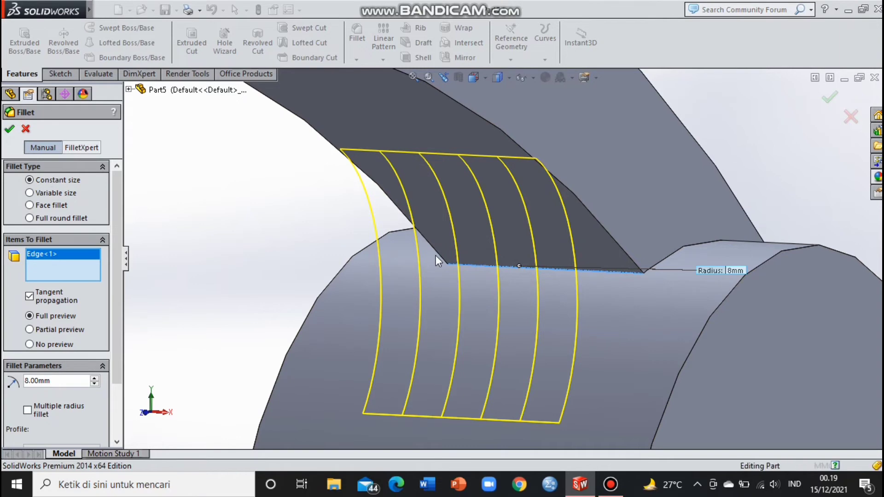
pyautogui.press('Return')
pyautogui.scroll(3, 435, 256)
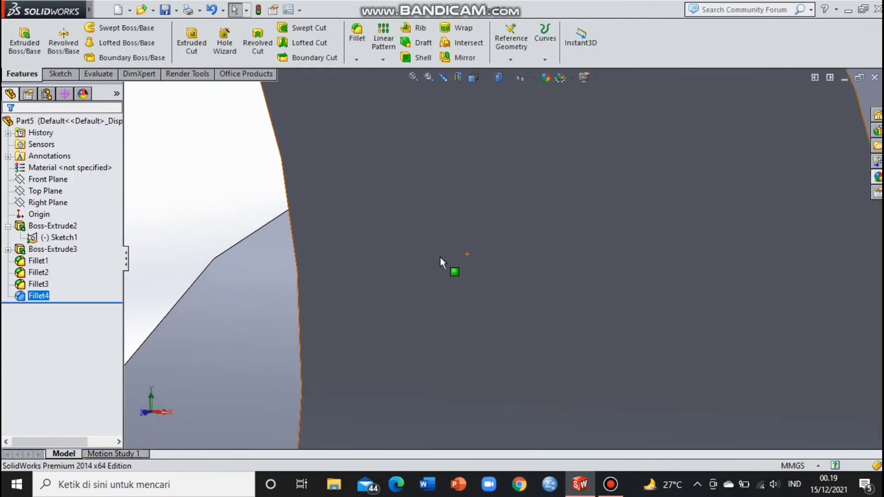
pyautogui.scroll(5, 440, 257)
pyautogui.scroll(2, 442, 259)
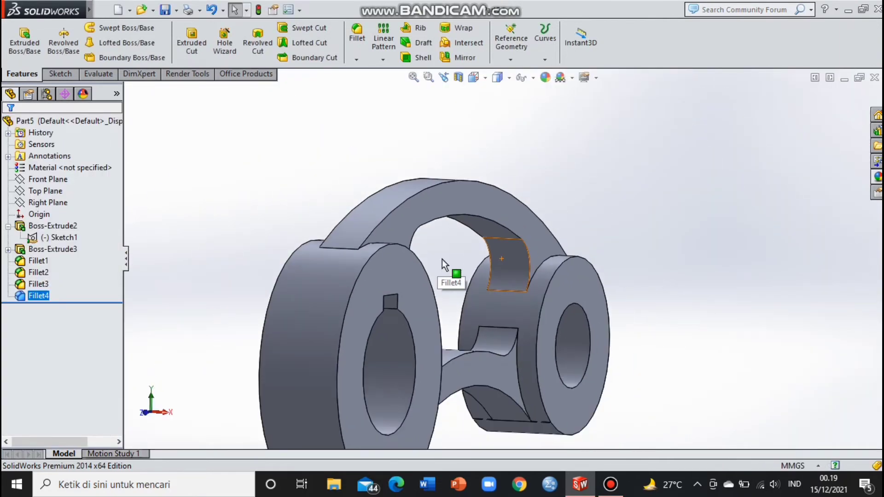
# Reorient the view, then open and discard an empty sketch on the Right Plane.
pyautogui.click(442, 258)
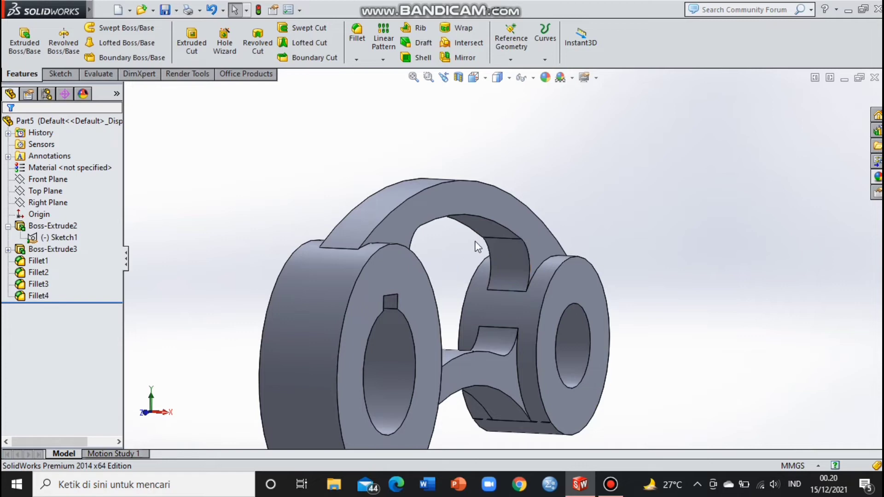
pyautogui.moveTo(476, 244); pyautogui.dragTo(657, 220, button='middle')
pyautogui.press('f')
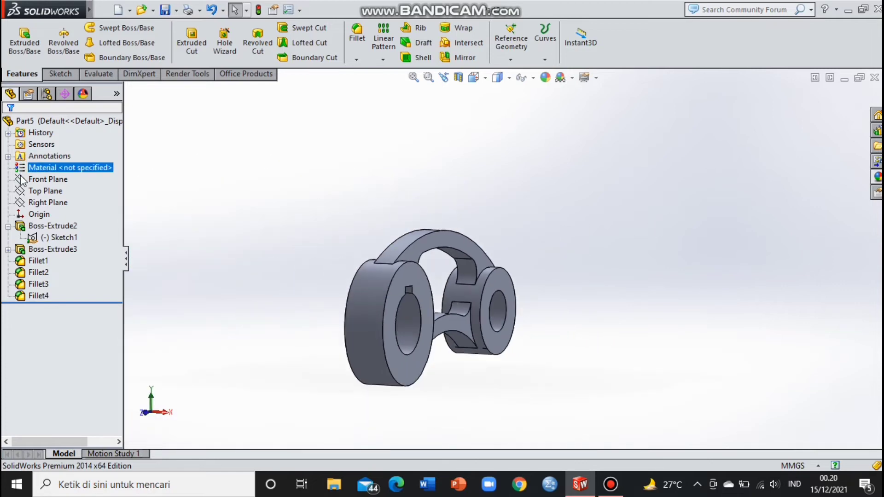
pyautogui.click(33, 182)
pyautogui.click(41, 202)
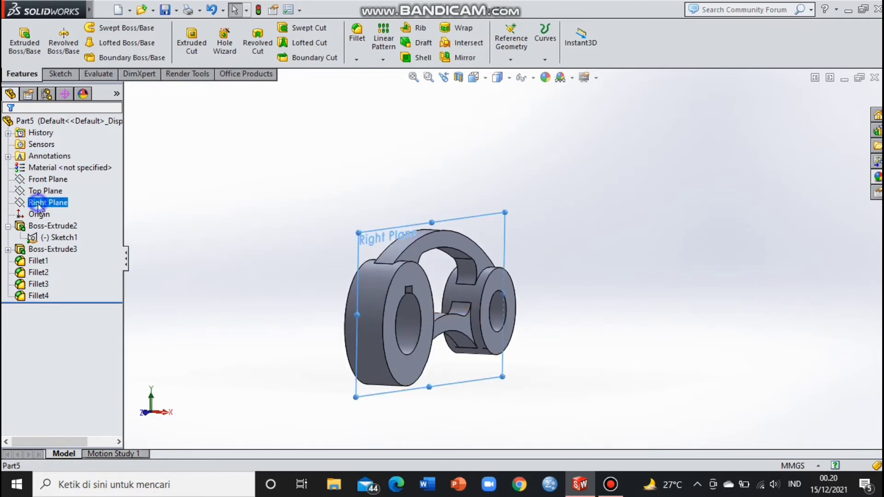
pyautogui.rightClick(40, 203)
pyautogui.click(48, 187)
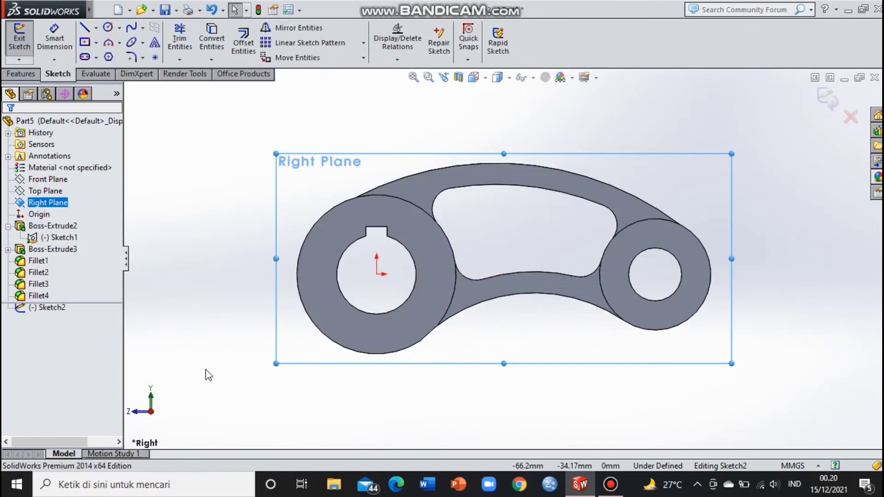
pyautogui.click(371, 401)
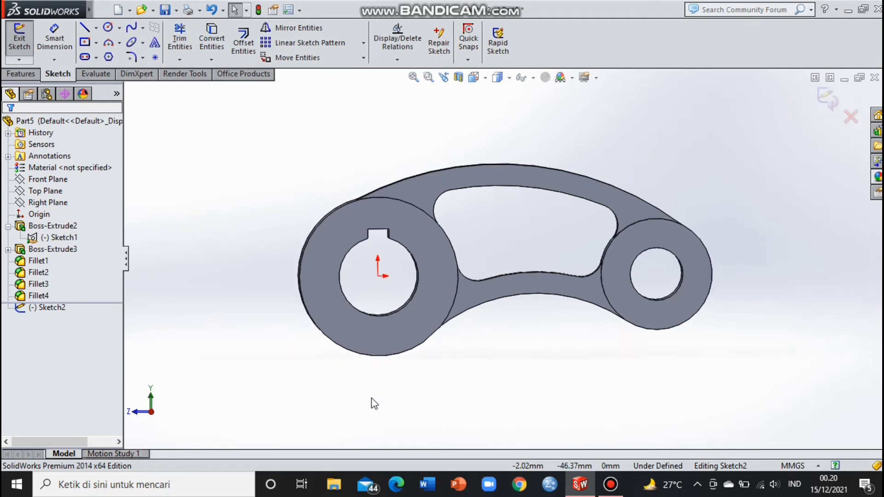
pyautogui.hotkey('ctrl', '7')
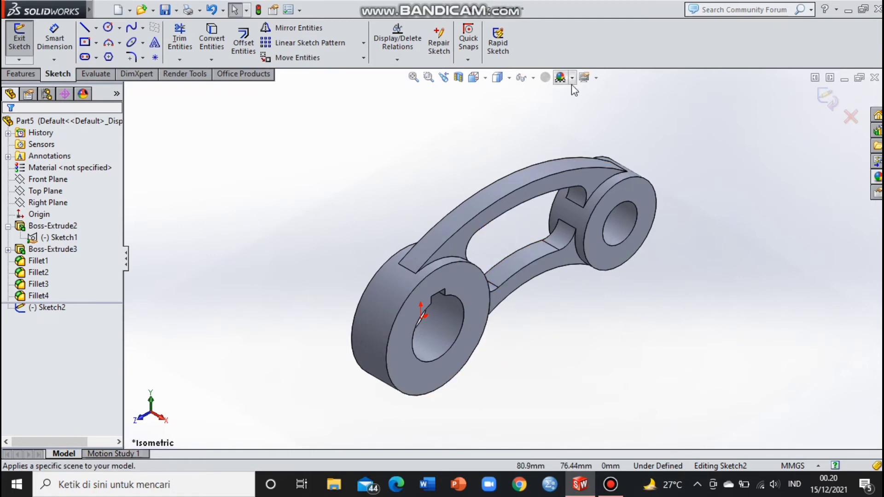
pyautogui.click(823, 100)
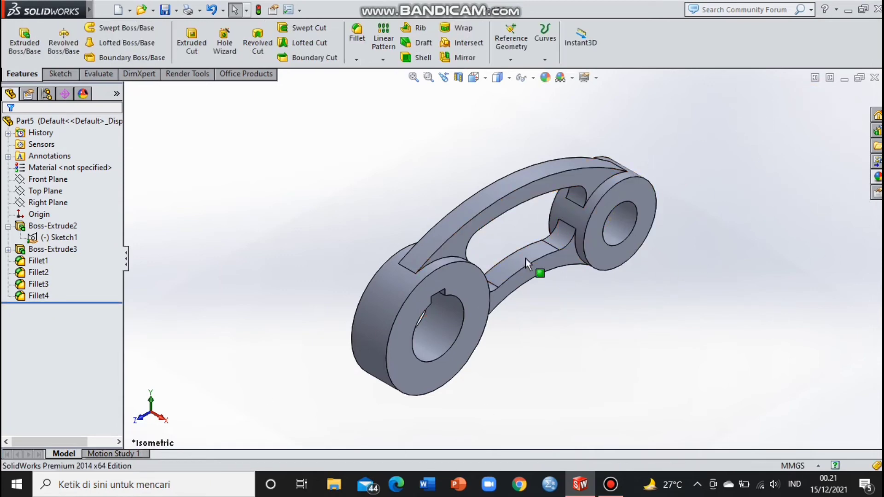
# Apply a blue appearance to the entire lever part and collapse the appearances panel.
pyautogui.rightClick(510, 184)
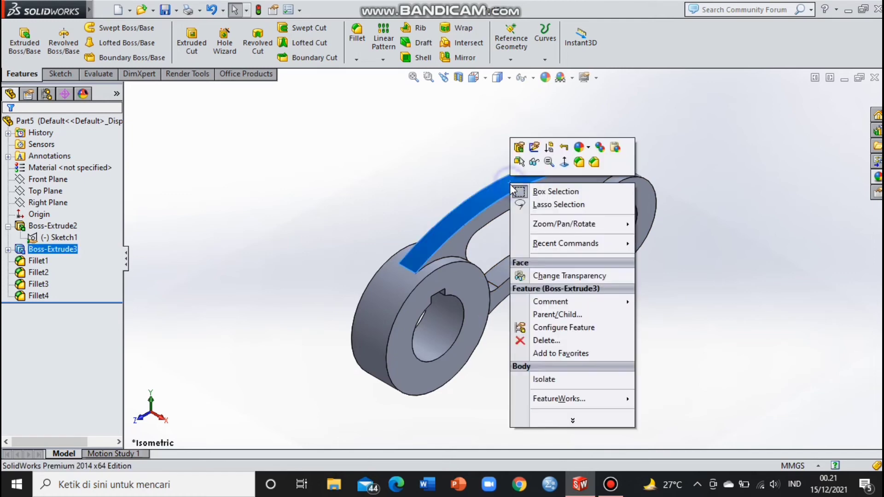
pyautogui.click(588, 148)
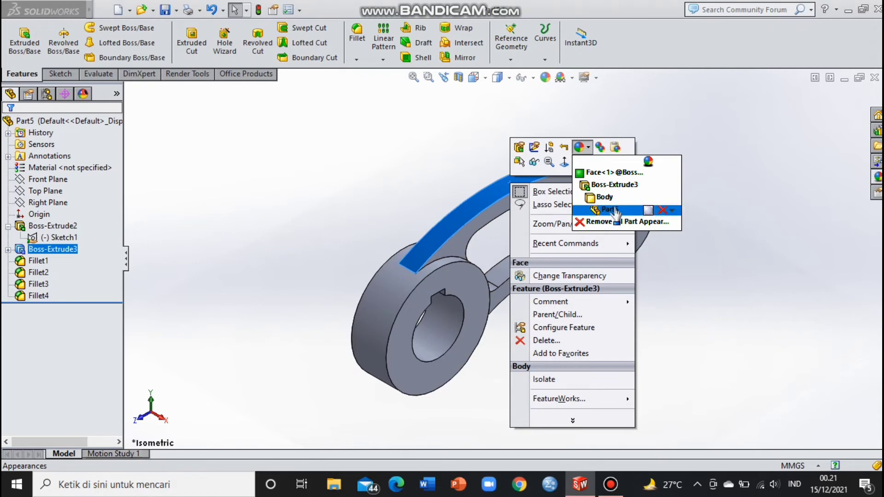
pyautogui.click(608, 210)
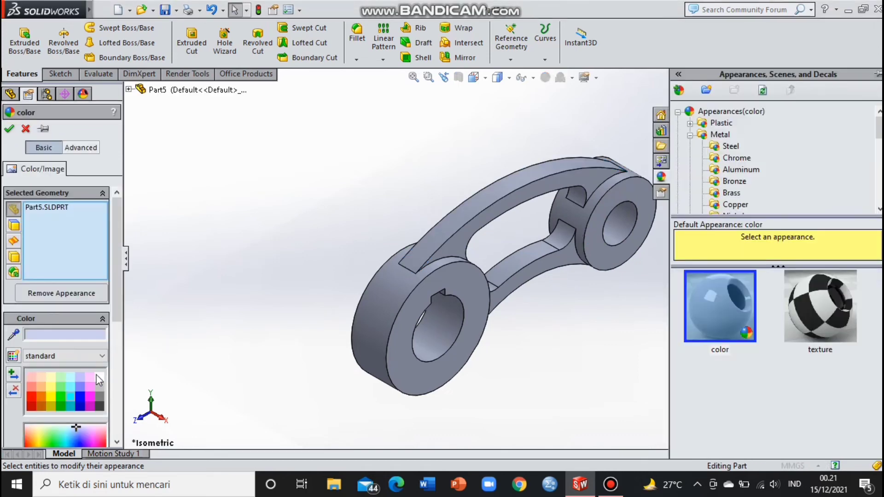
pyautogui.click(81, 389)
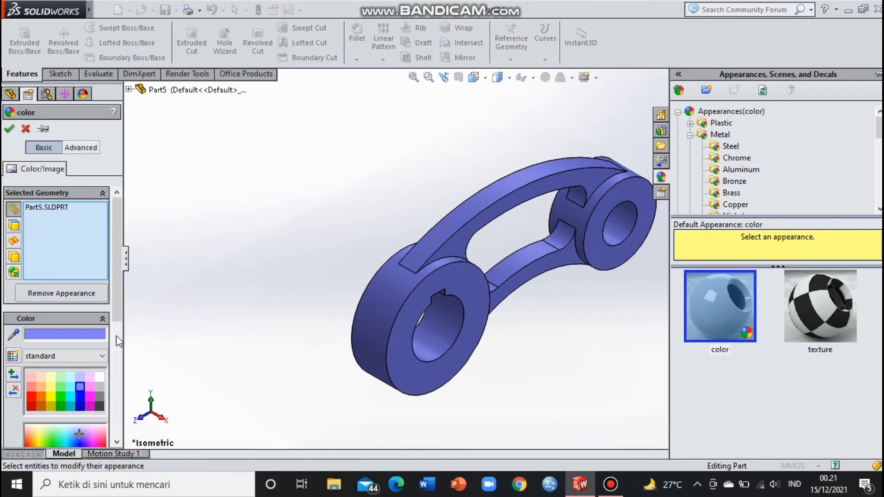
pyautogui.click(8, 129)
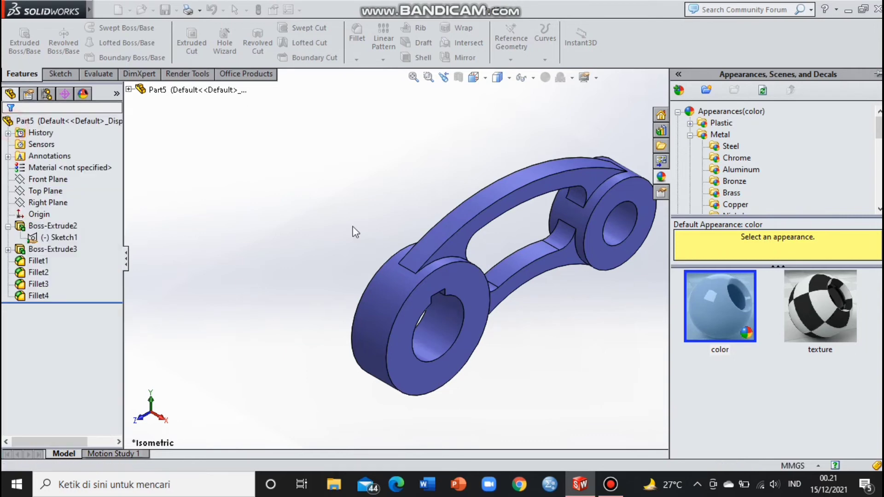
pyautogui.click(463, 162)
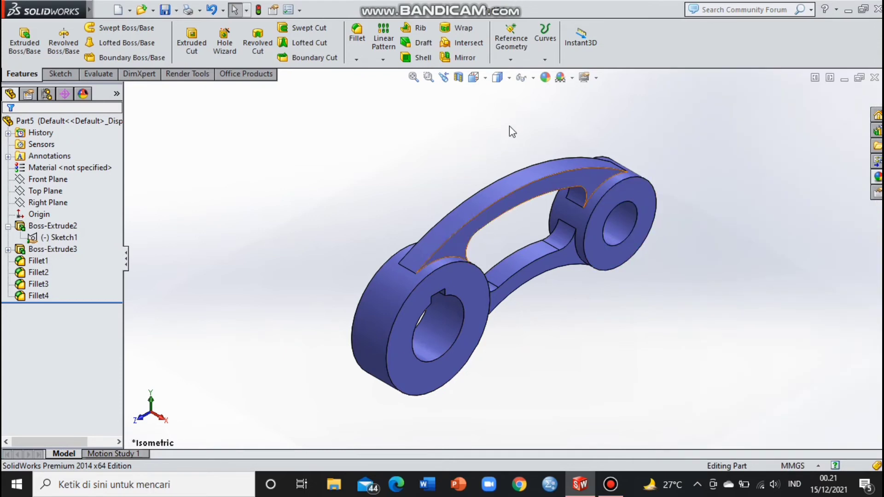
# Enable the PhotoView 360 add-in in the Add-Ins dialog and confirm it.
pyautogui.click(300, 10)
pyautogui.click(318, 51)
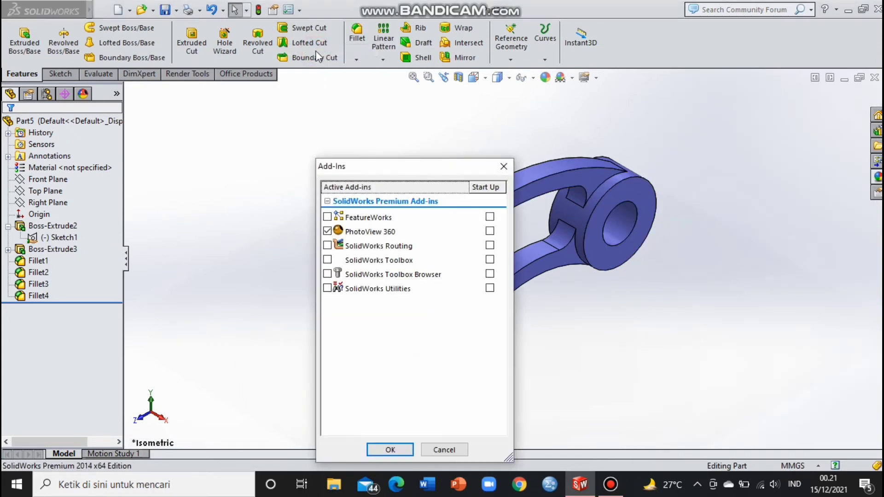
pyautogui.click(382, 260)
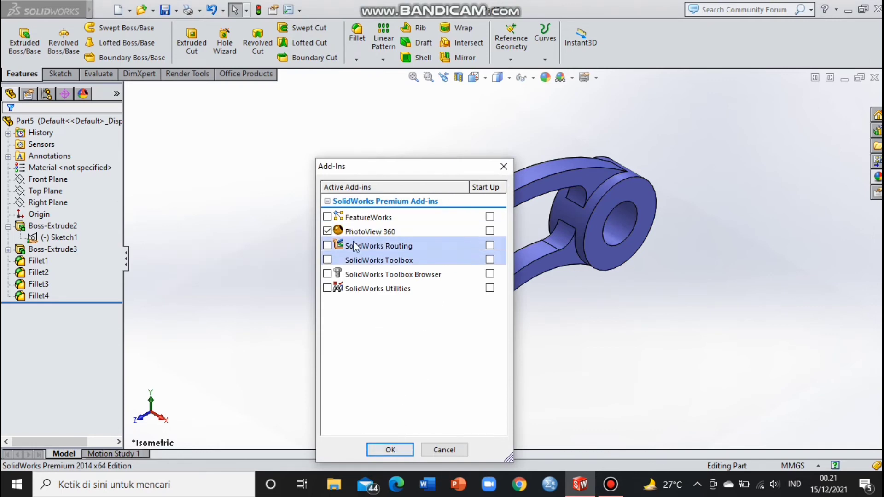
pyautogui.click(327, 230)
pyautogui.click(390, 450)
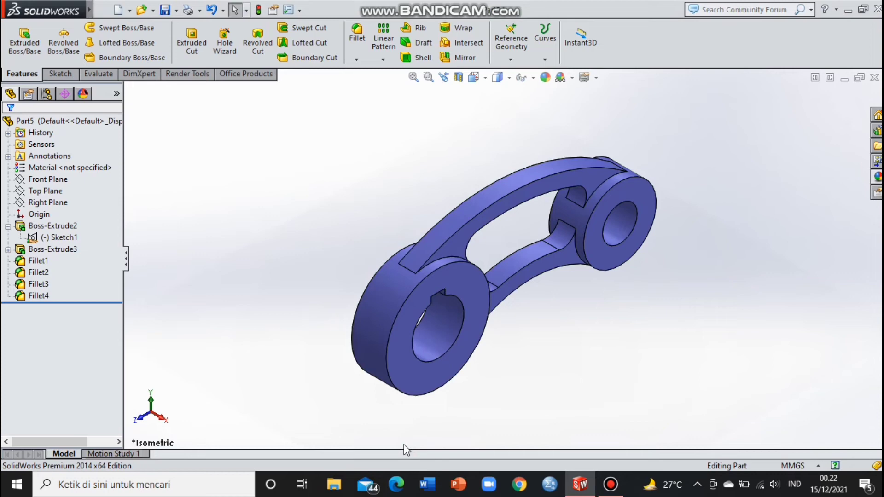
# Run a PhotoView 360 Final Render of the blue lever, zoom to inspect it, then close it.
pyautogui.click(187, 74)
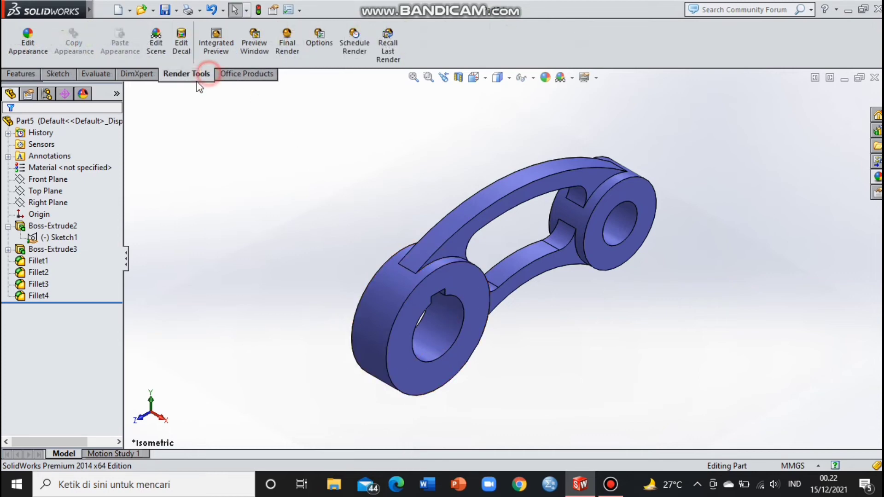
pyautogui.click(286, 44)
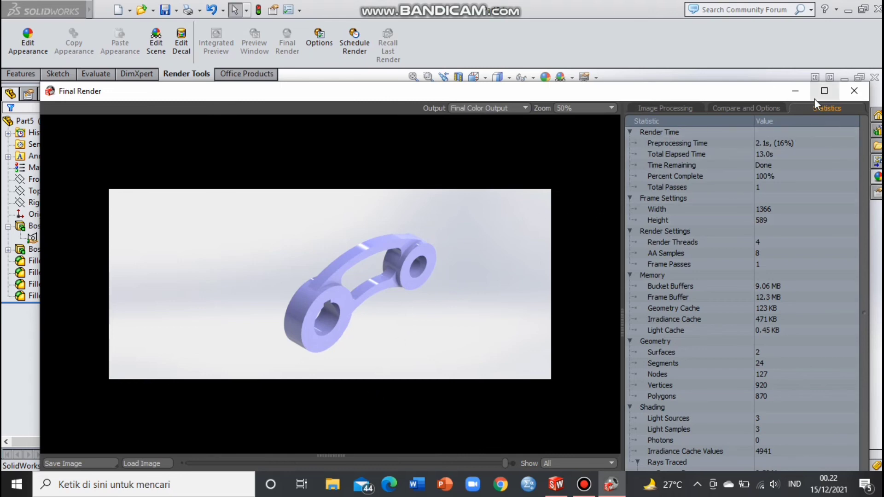
pyautogui.scroll(2, 564, 316)
pyautogui.scroll(1, 572, 321)
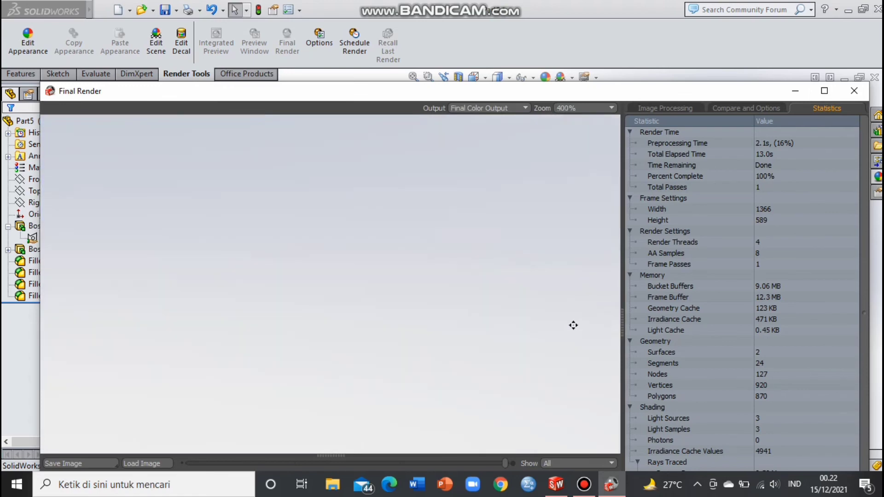
pyautogui.scroll(-4, 573, 325)
pyautogui.scroll(2, 327, 300)
pyautogui.scroll(1, 341, 300)
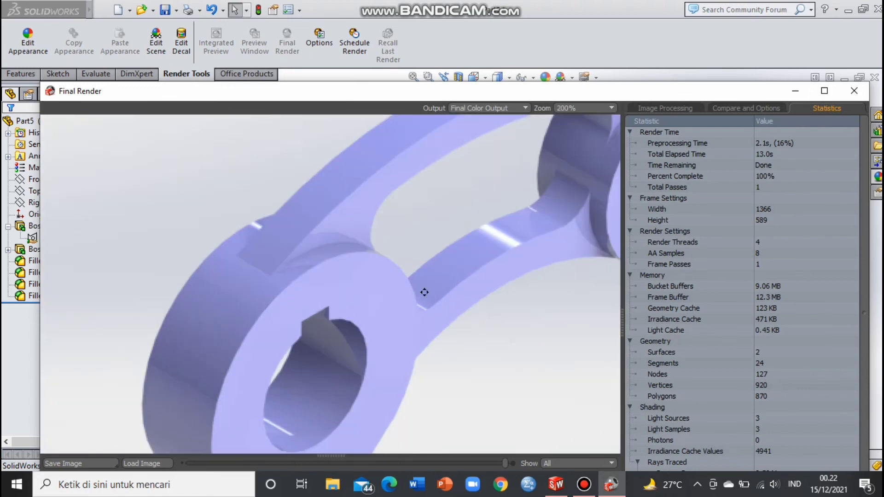
pyautogui.scroll(-3, 423, 292)
pyautogui.scroll(1, 397, 297)
pyautogui.scroll(1, 396, 297)
pyautogui.scroll(1, 381, 294)
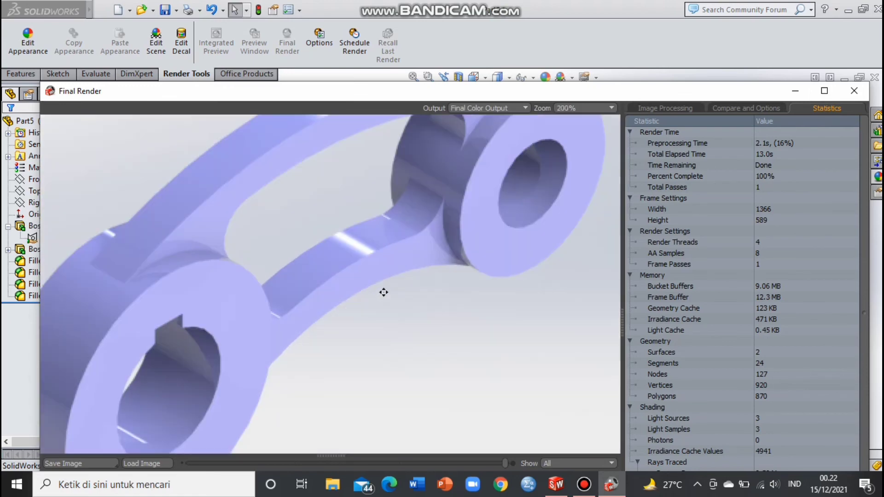
pyautogui.scroll(-2, 383, 291)
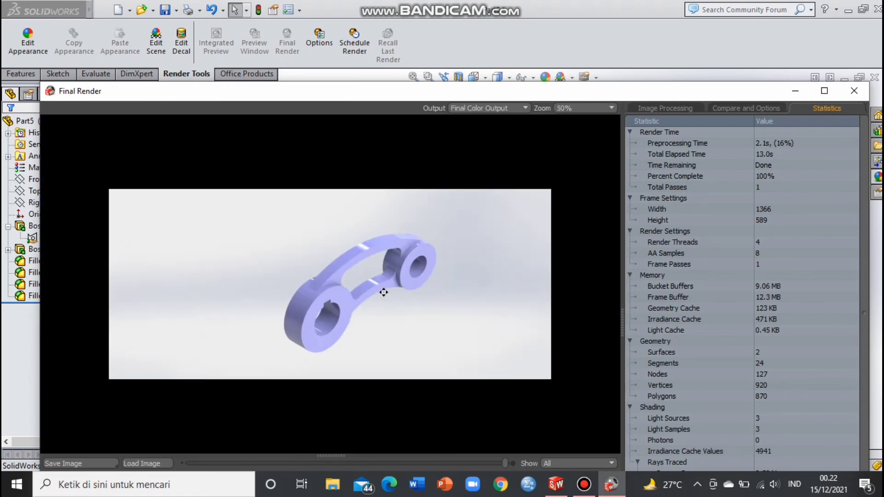
pyautogui.click(850, 91)
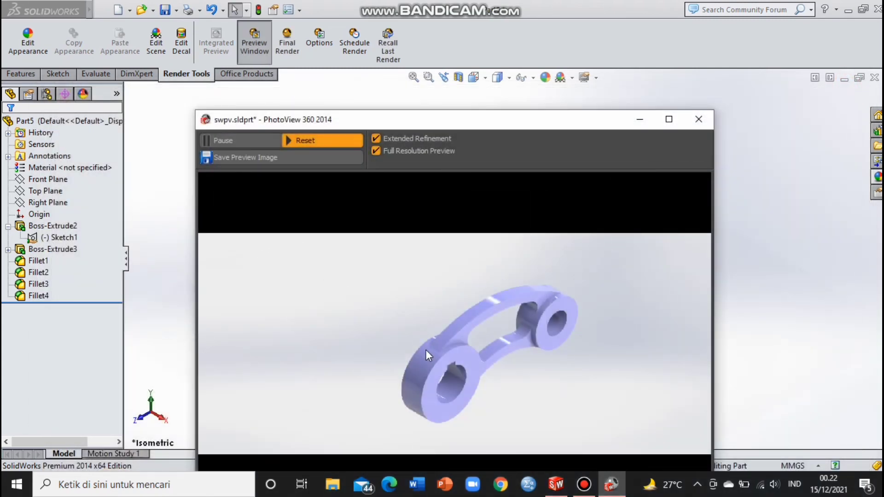
# Start saving the preview image and create a new folder named 'part 4'.
pyautogui.click(262, 156)
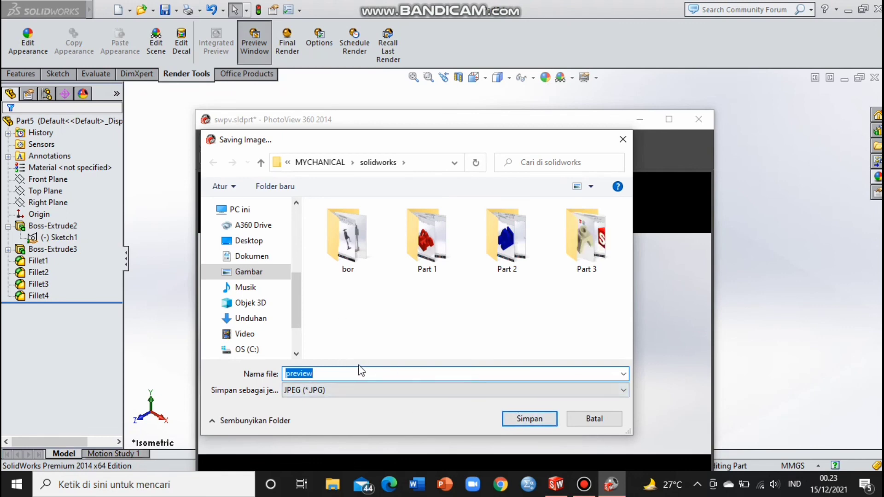
pyautogui.click(287, 186)
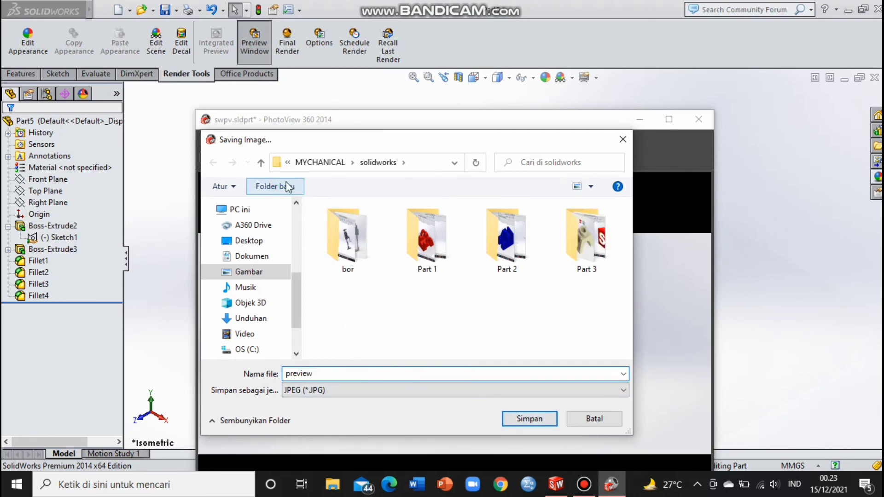
pyautogui.press('BackSpace')
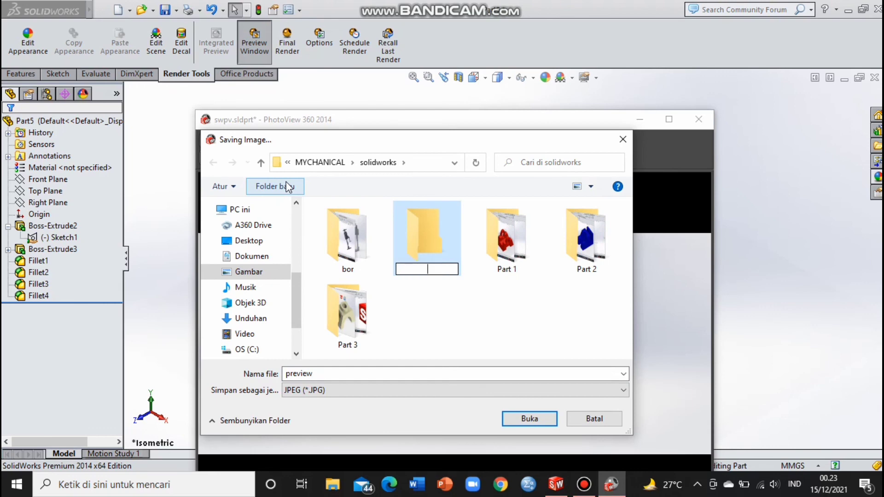
pyautogui.write('part 4')
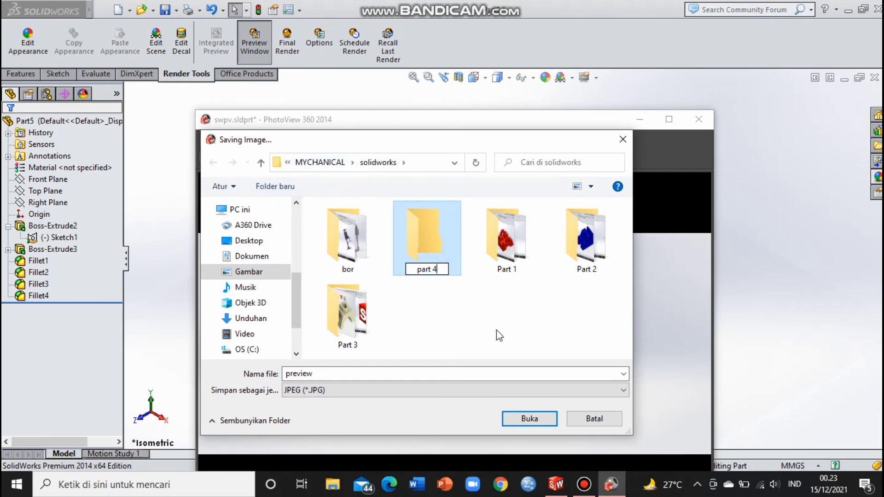
# Save the preview as a JPEG inside the 'part 4' folder in solidworks.
pyautogui.click(545, 419)
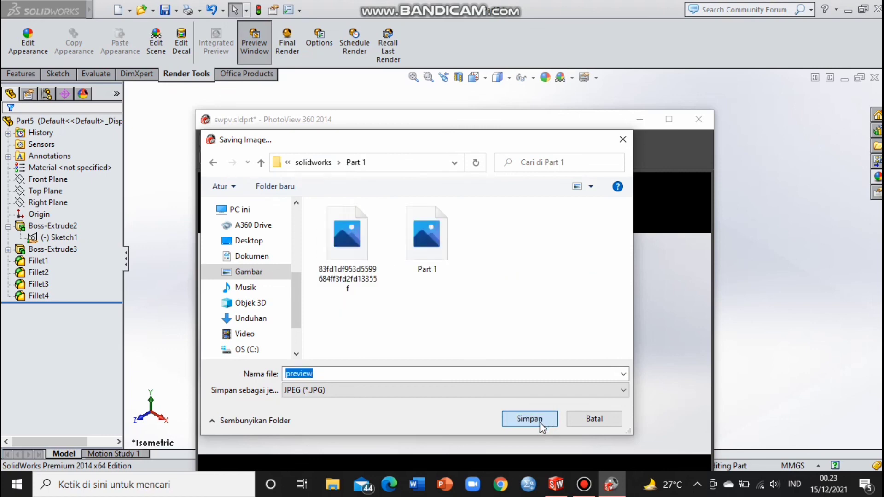
pyautogui.click(212, 161)
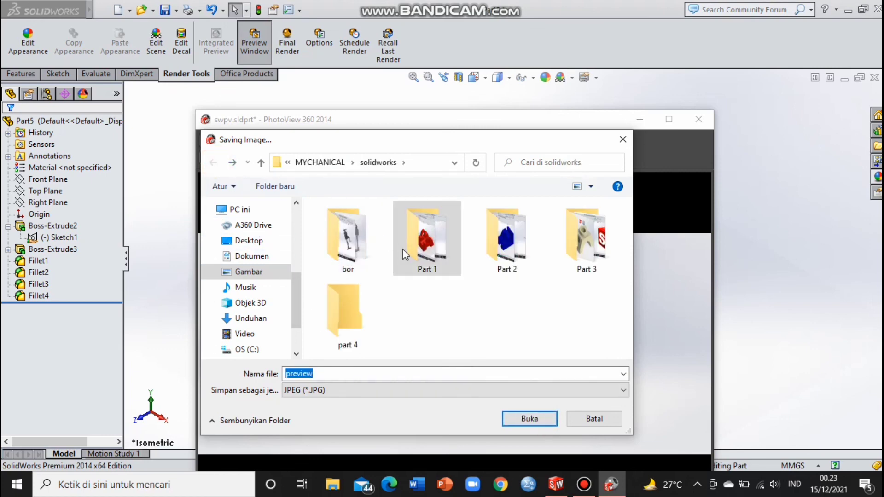
pyautogui.doubleClick(354, 313)
pyautogui.click(529, 419)
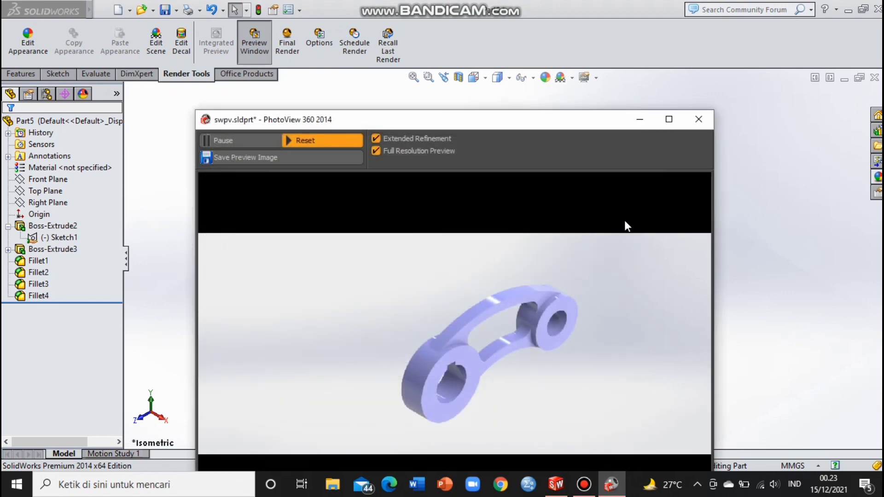
# Close the PhotoView 360 preview window to return to the blue lever model.
pyautogui.click(696, 121)
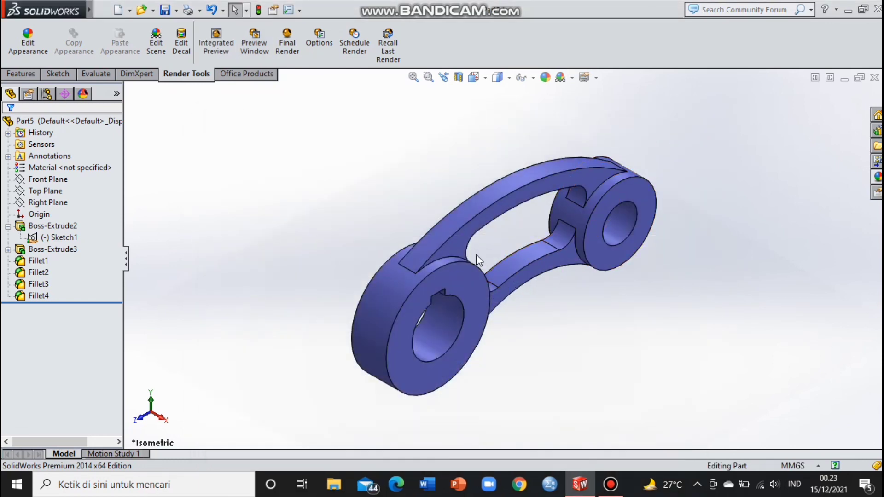